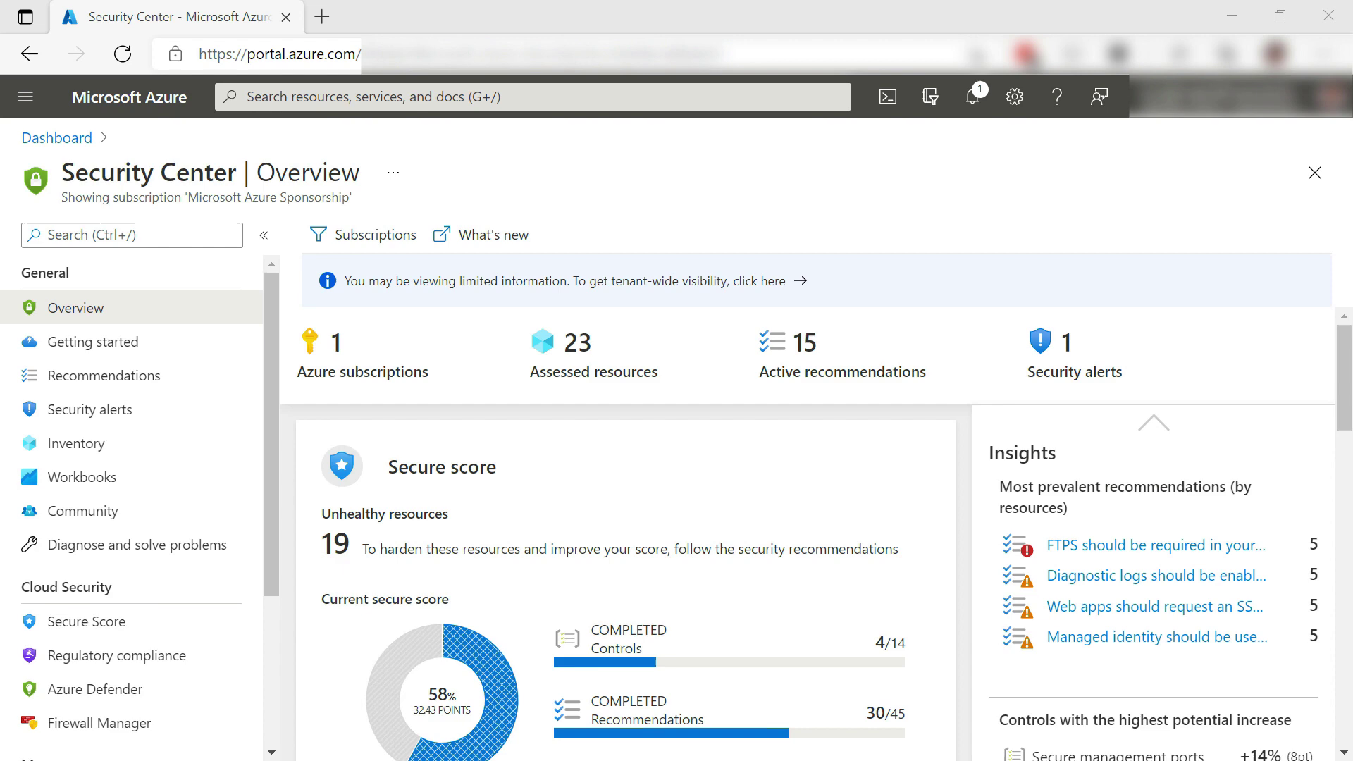
{"action": "scroll", "coordinate": [164, 693], "scroll_direction": "down", "scroll_amount": 3}
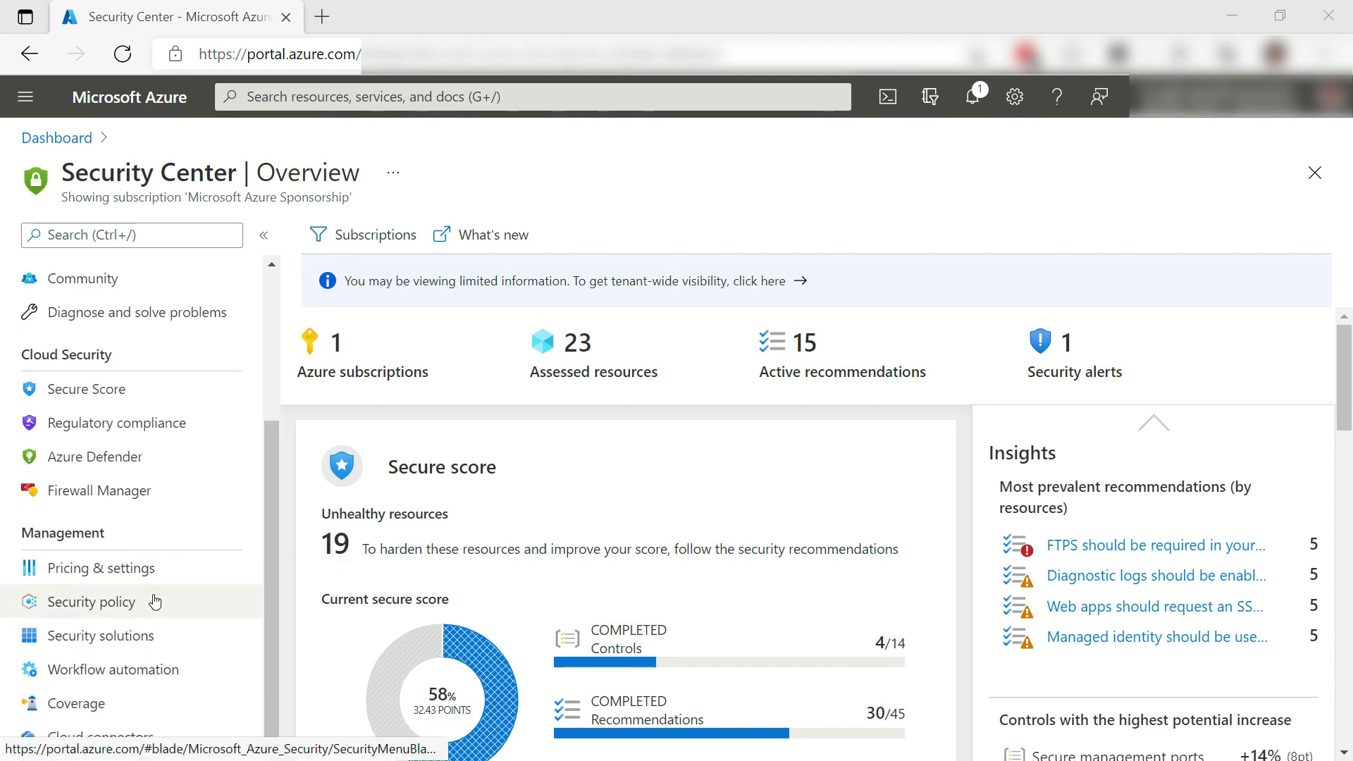
- Open the subscription's Integrations settings in Security Center and start CI/CD vulnerability scanning setup
{"action": "left_click", "coordinate": [156, 576]}
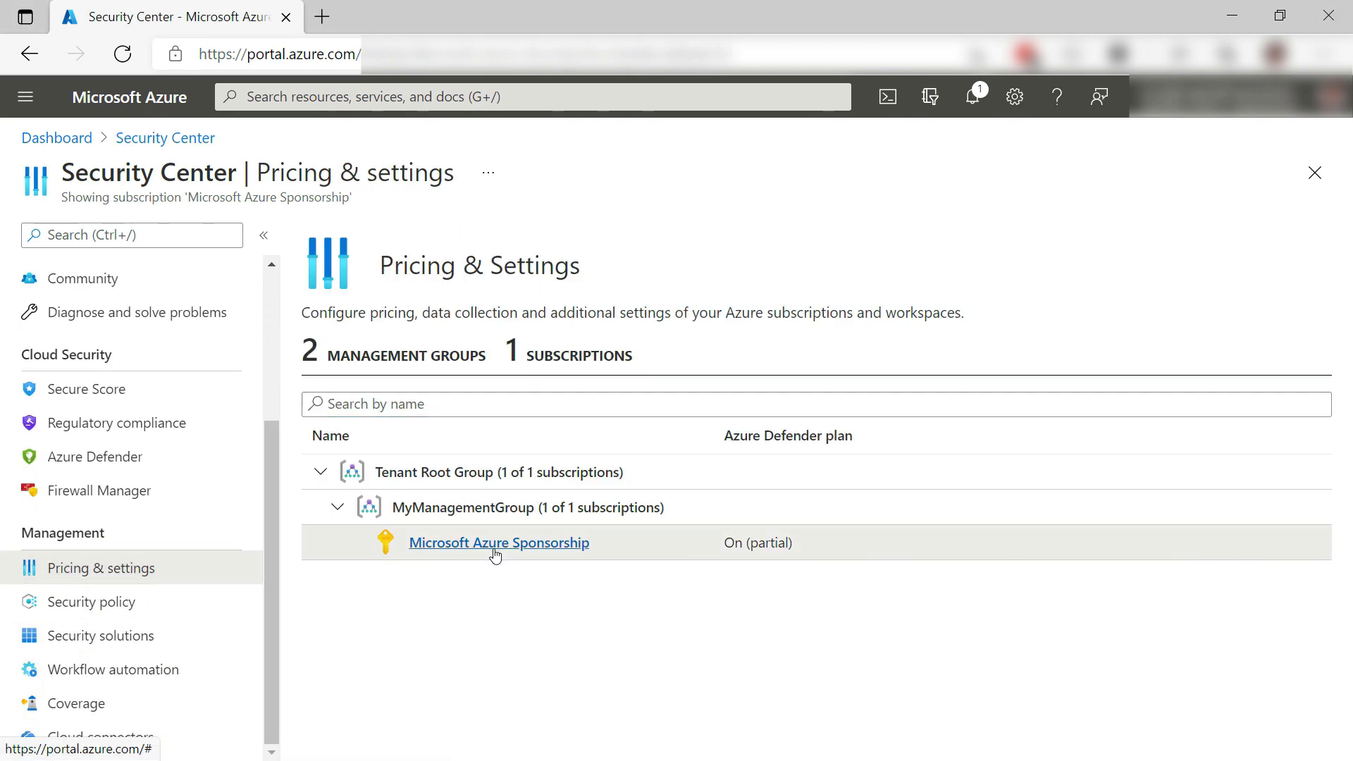
{"action": "left_click", "coordinate": [495, 545]}
{"action": "scroll", "coordinate": [906, 610], "scroll_direction": "down", "scroll_amount": 4}
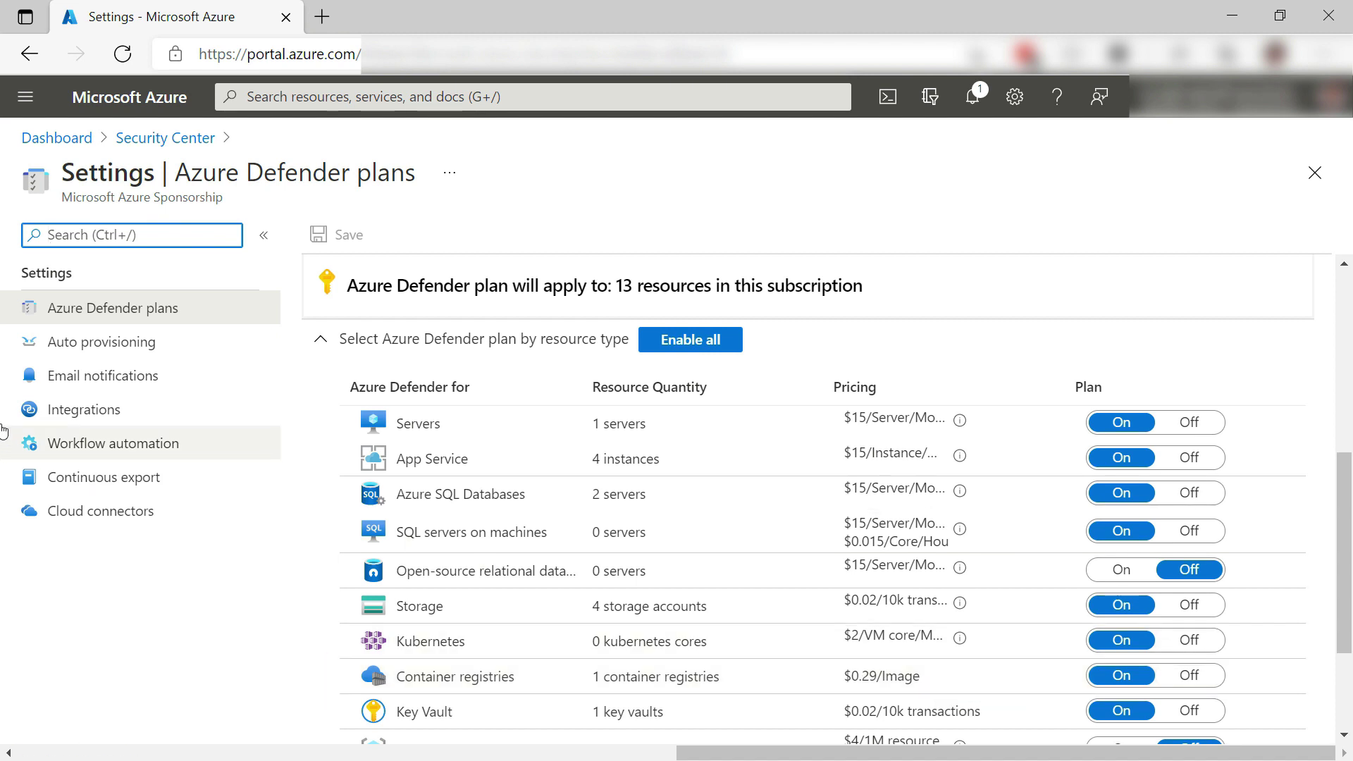
{"action": "left_click", "coordinate": [49, 414]}
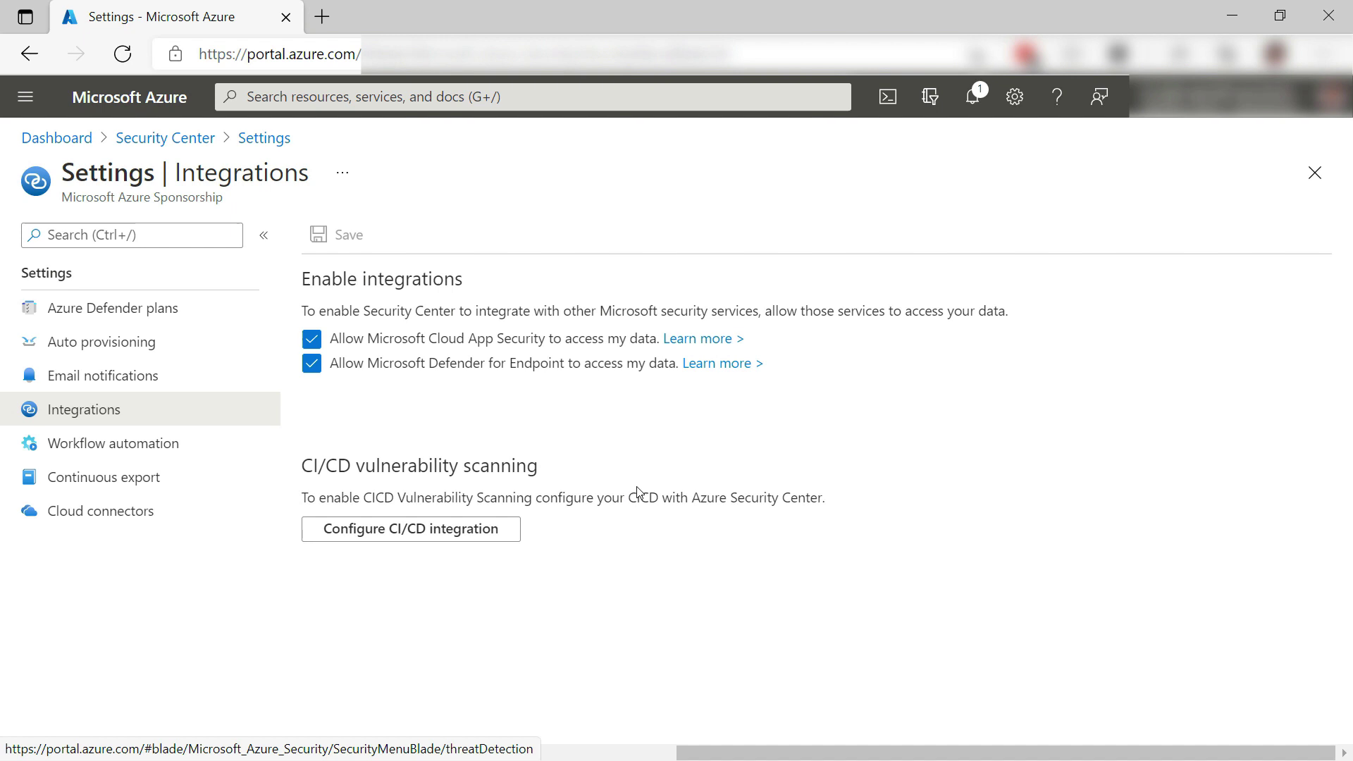
{"action": "left_click", "coordinate": [437, 535]}
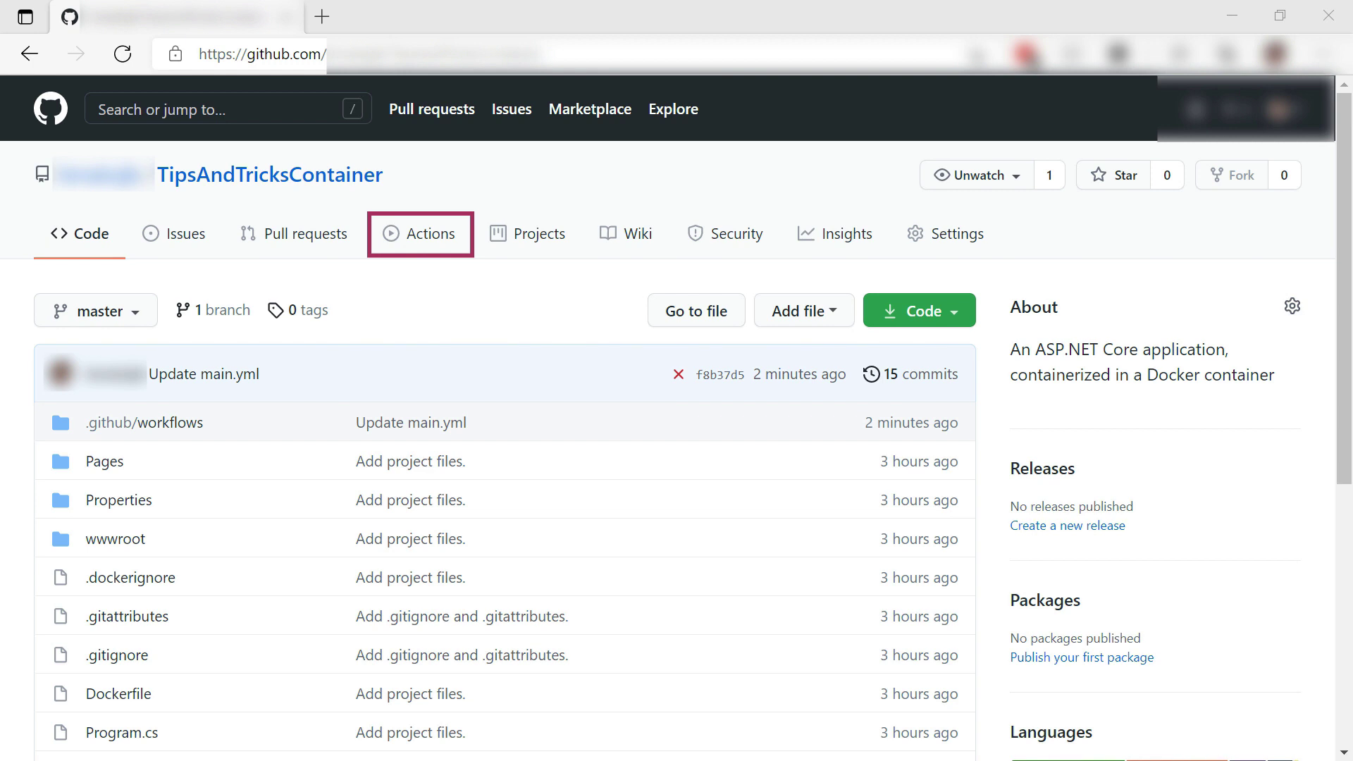
- Open the .github/workflows folder in TipsAndTricksContainer
{"action": "left_click", "coordinate": [176, 423]}
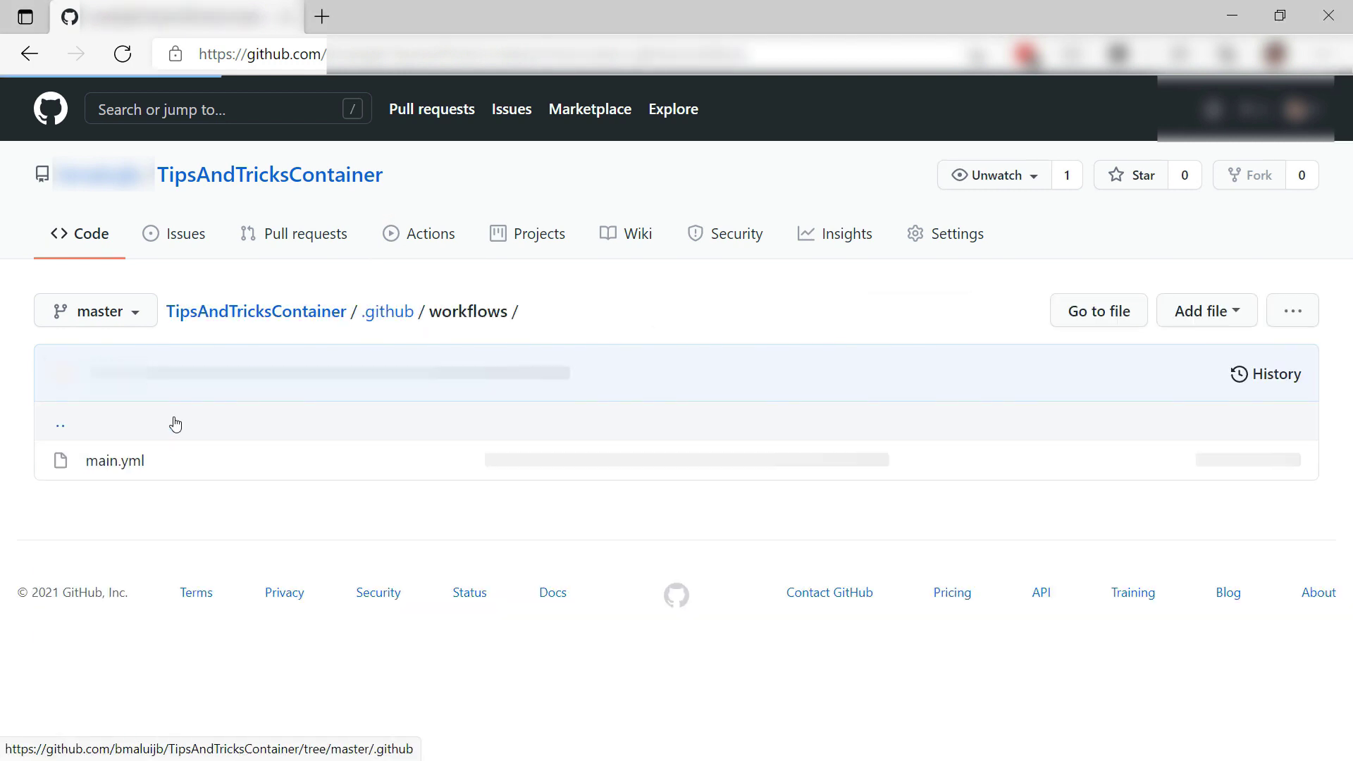
- Review main.yml's build, container-scan, push and publish-assessment steps, then reset the page zoom
{"action": "left_click", "coordinate": [120, 461]}
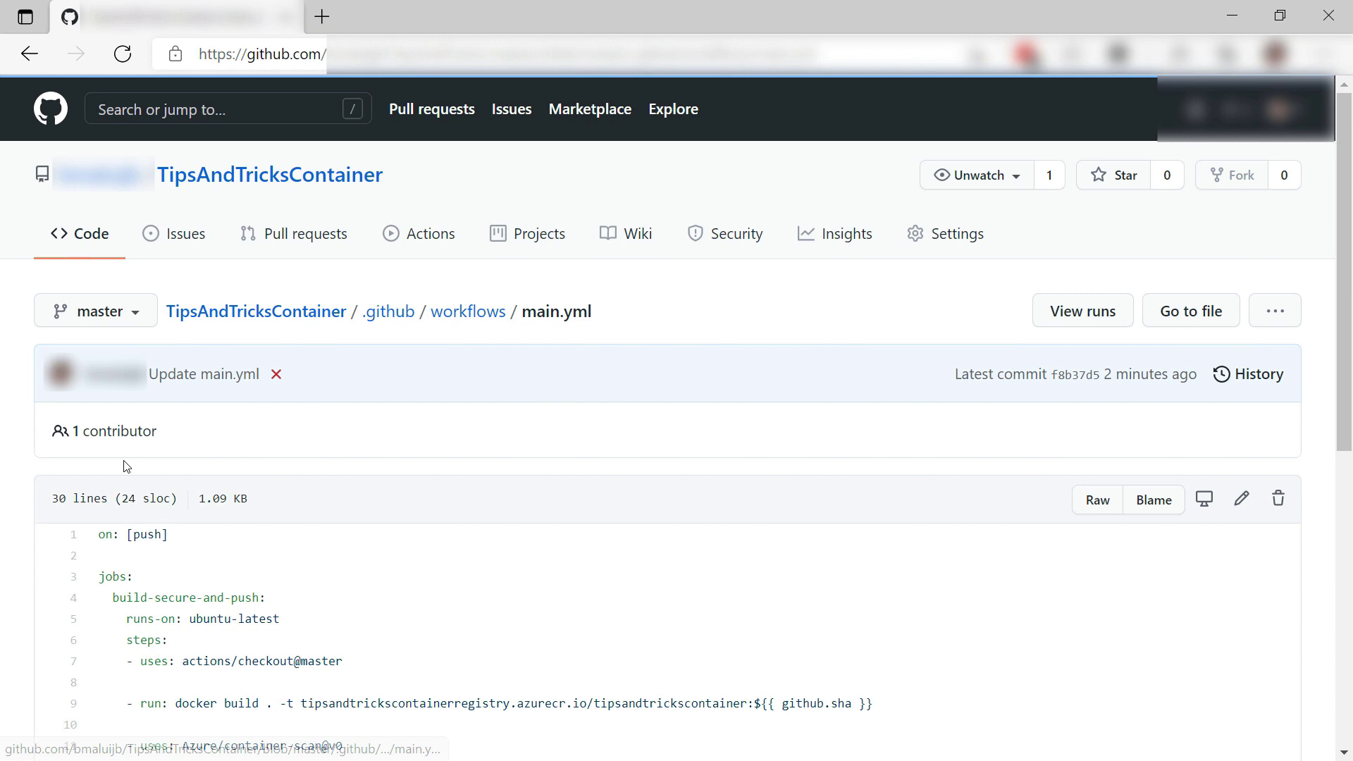
{"action": "scroll", "coordinate": [846, 583], "scroll_direction": "down", "scroll_amount": 4}
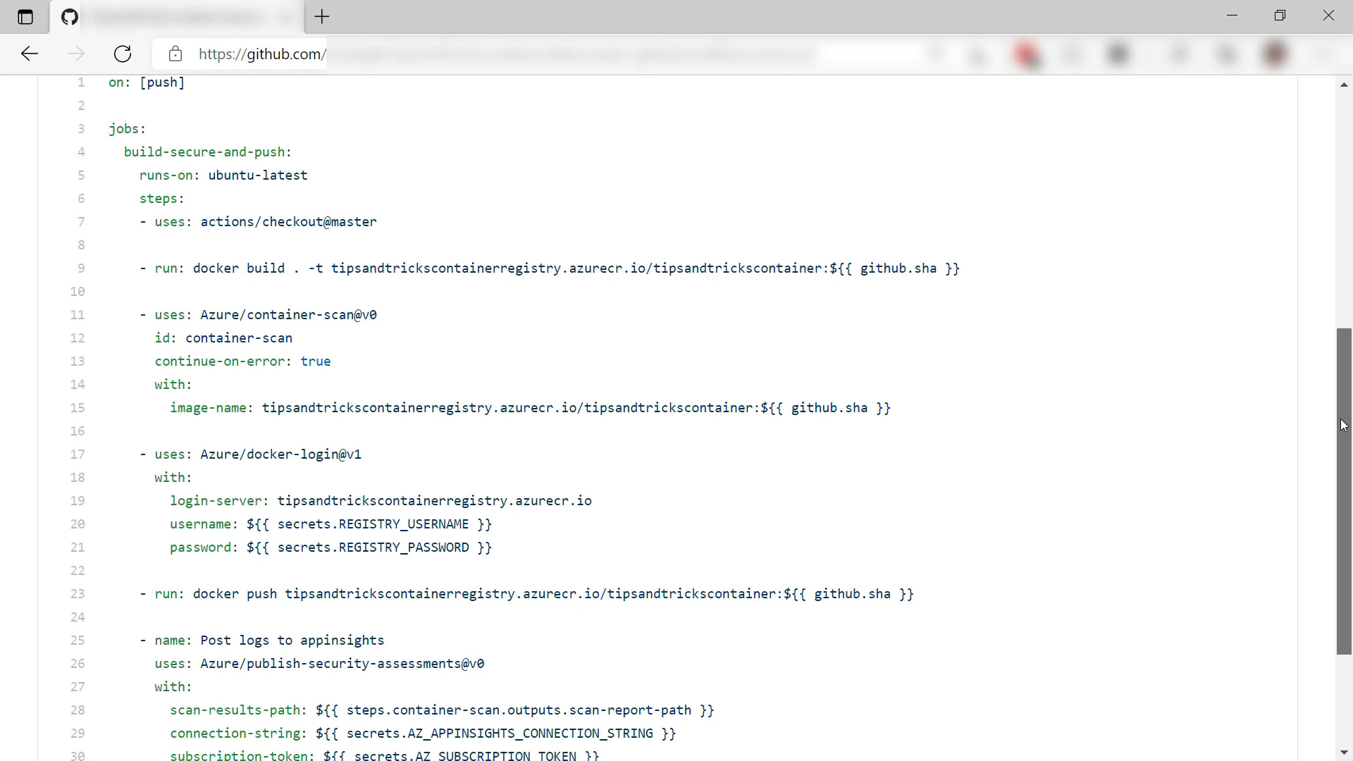
{"action": "left_click_drag", "start_coordinate": [1343, 425], "coordinate": [1343, 447]}
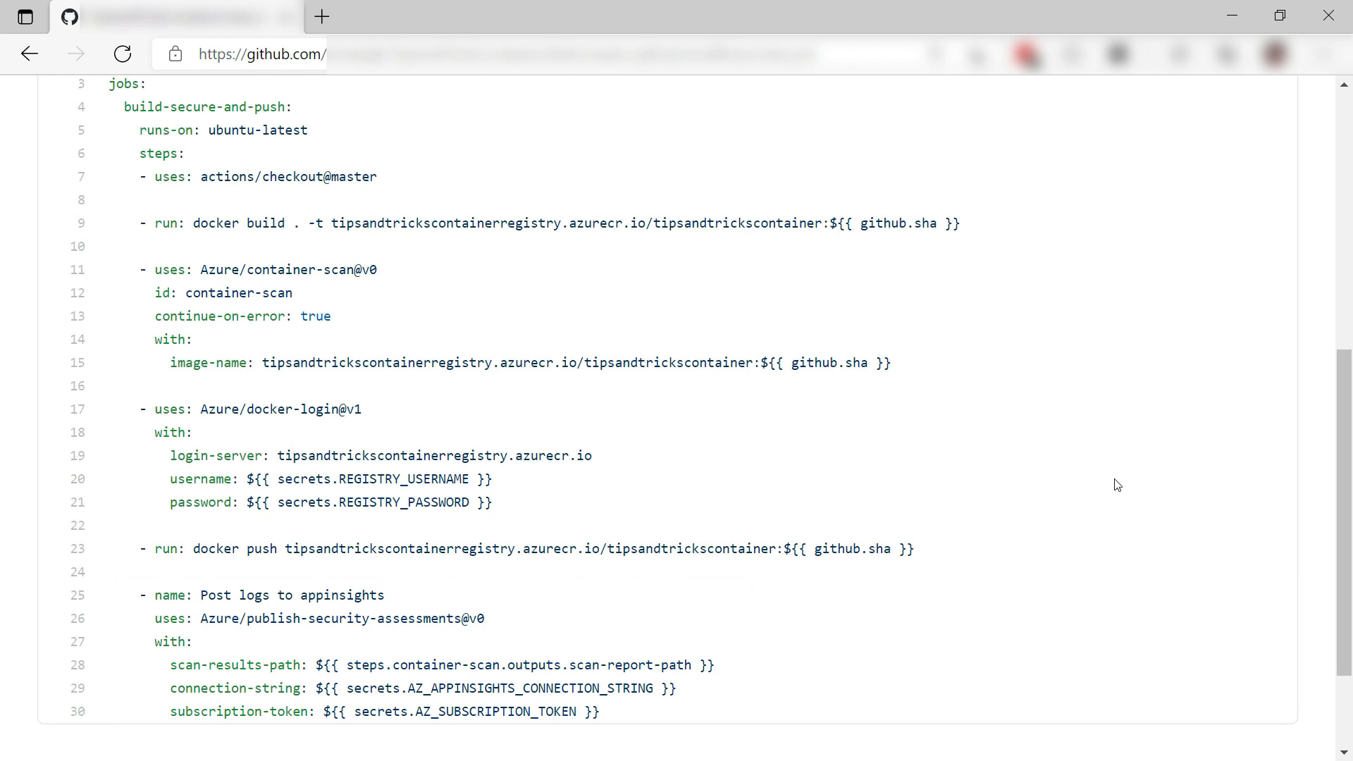
{"action": "key", "text": "ctrl+minus"}
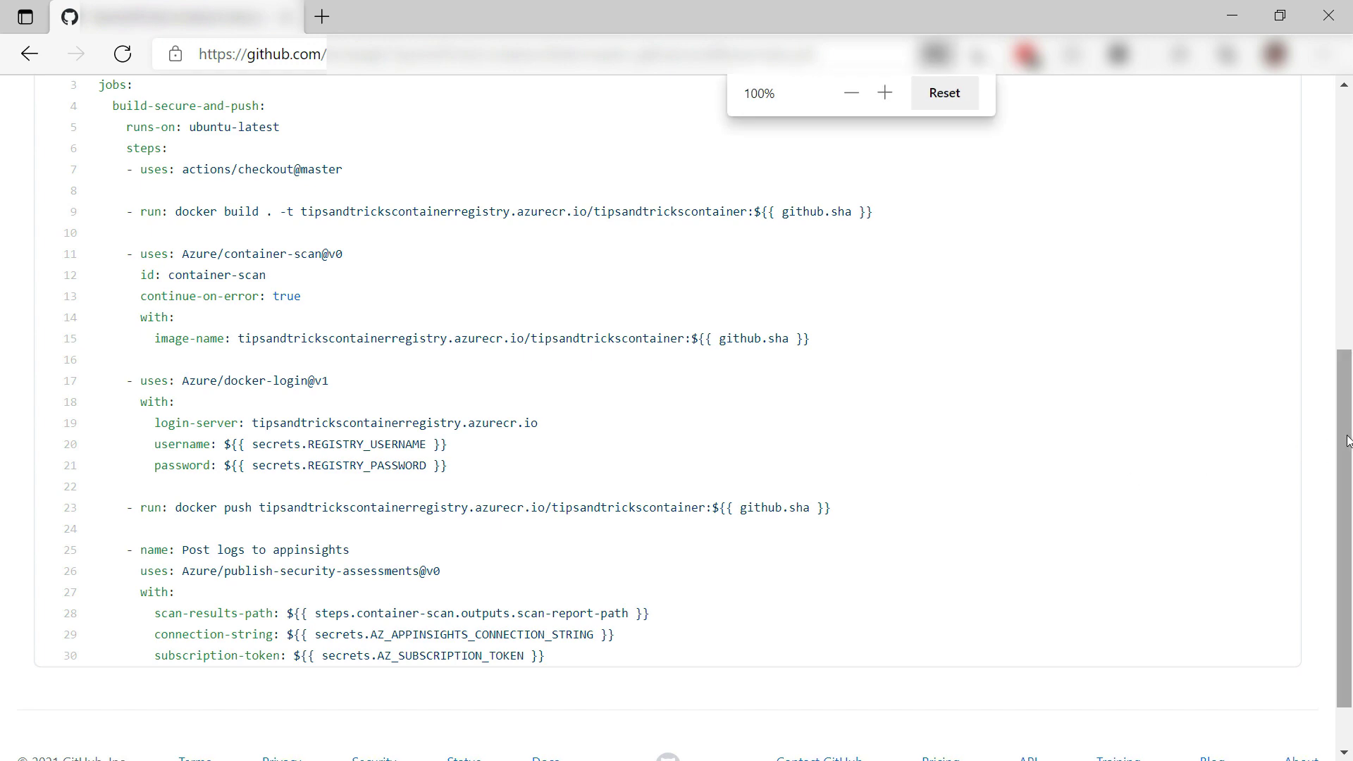
{"action": "scroll", "coordinate": [1349, 340], "scroll_direction": "up", "scroll_amount": 2}
{"action": "scroll", "coordinate": [1348, 342], "scroll_direction": "up", "scroll_amount": 3}
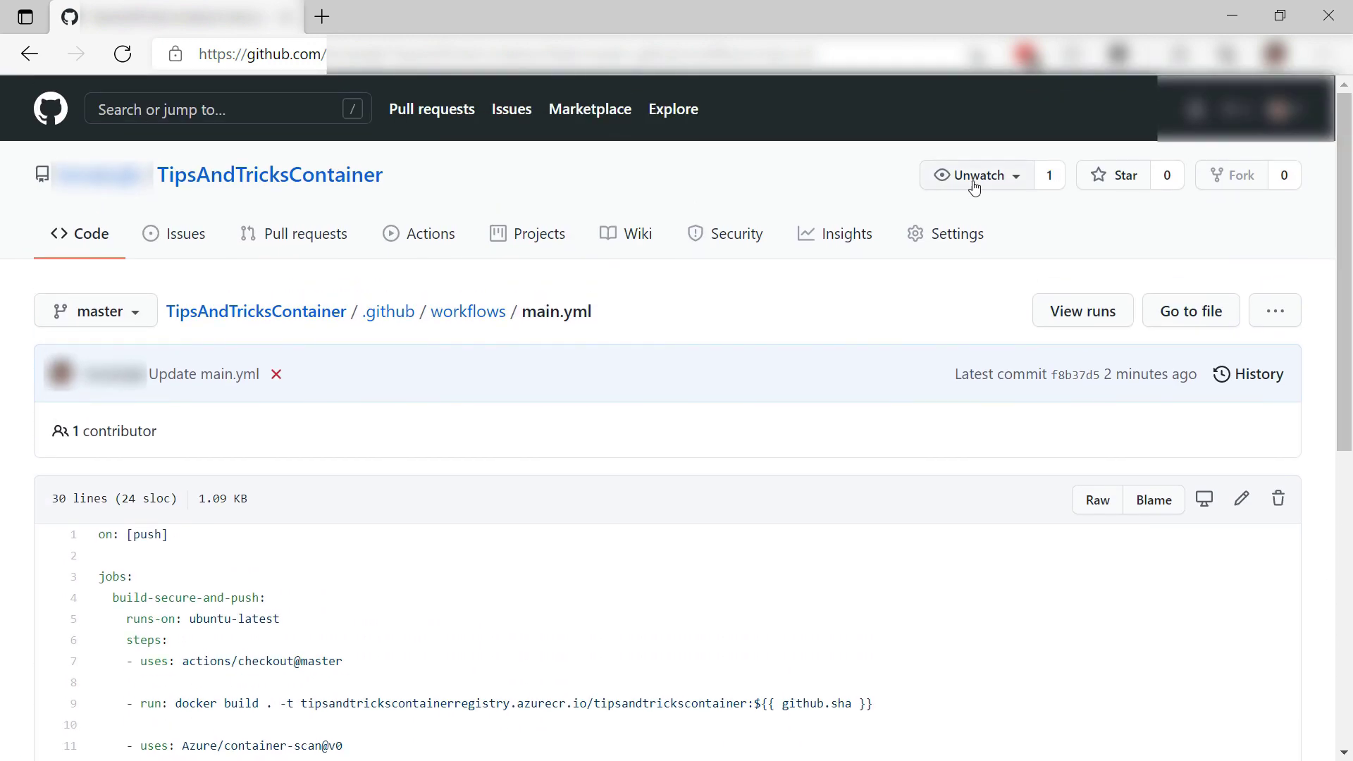
- Show the repository's Actions secrets from its Settings
{"action": "left_click", "coordinate": [945, 239]}
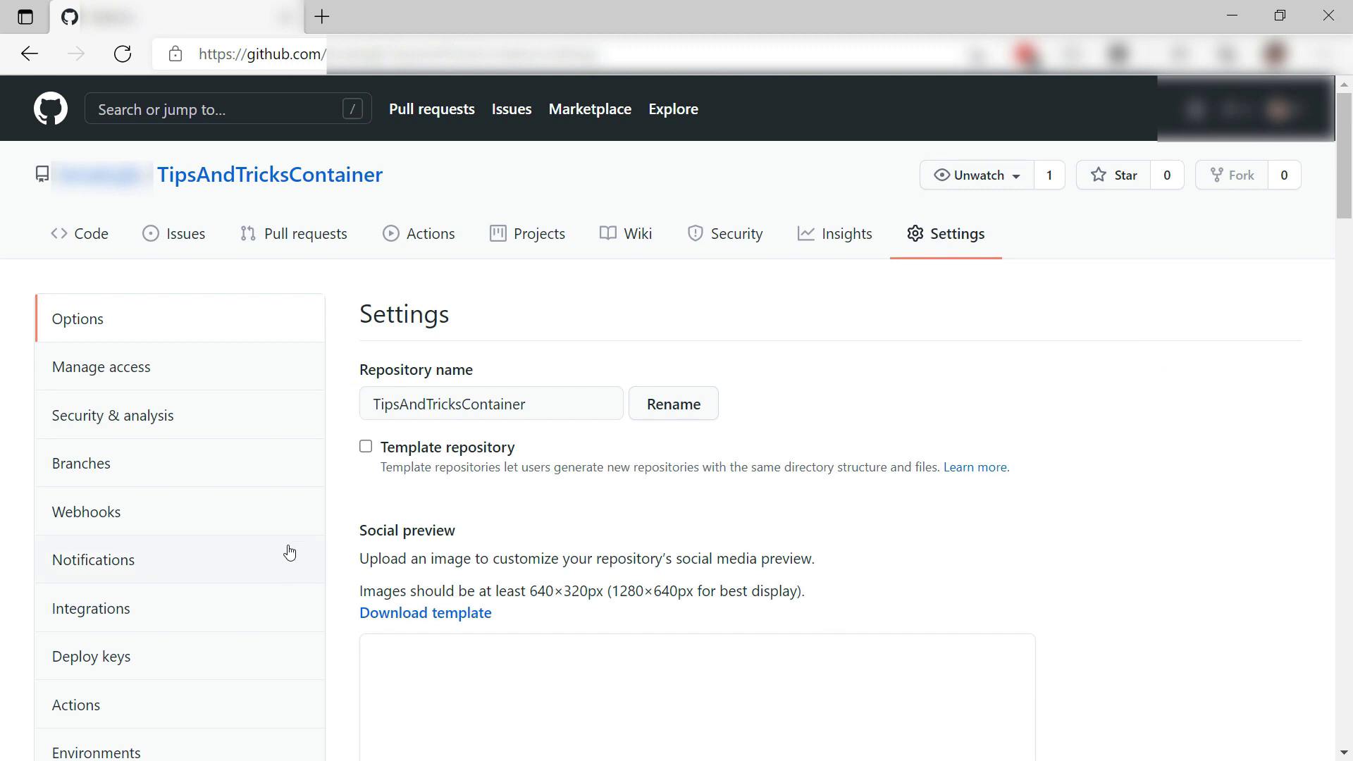
{"action": "scroll", "coordinate": [287, 550], "scroll_direction": "down", "scroll_amount": 4}
{"action": "left_click", "coordinate": [225, 397]}
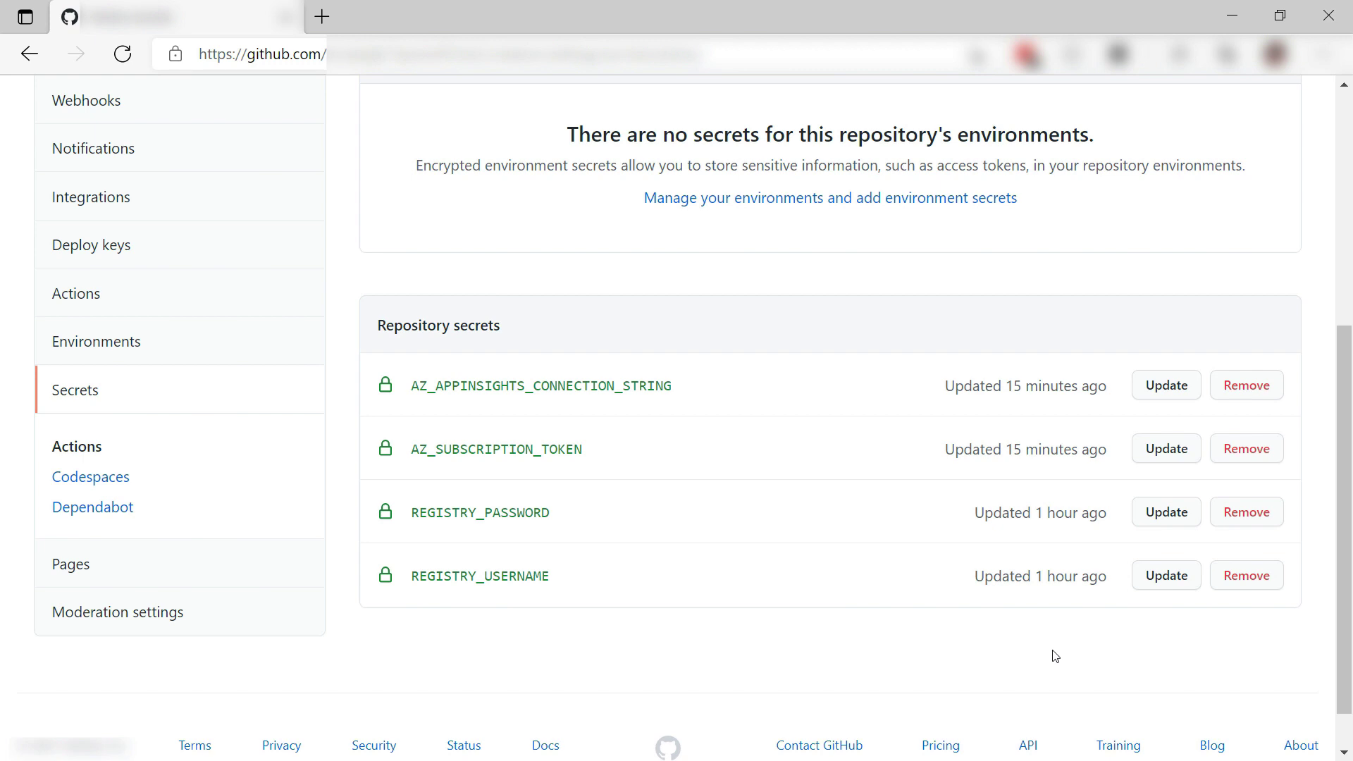
{"action": "scroll", "coordinate": [1053, 656], "scroll_direction": "up", "scroll_amount": 1}
{"action": "scroll", "coordinate": [1043, 647], "scroll_direction": "up", "scroll_amount": 3}
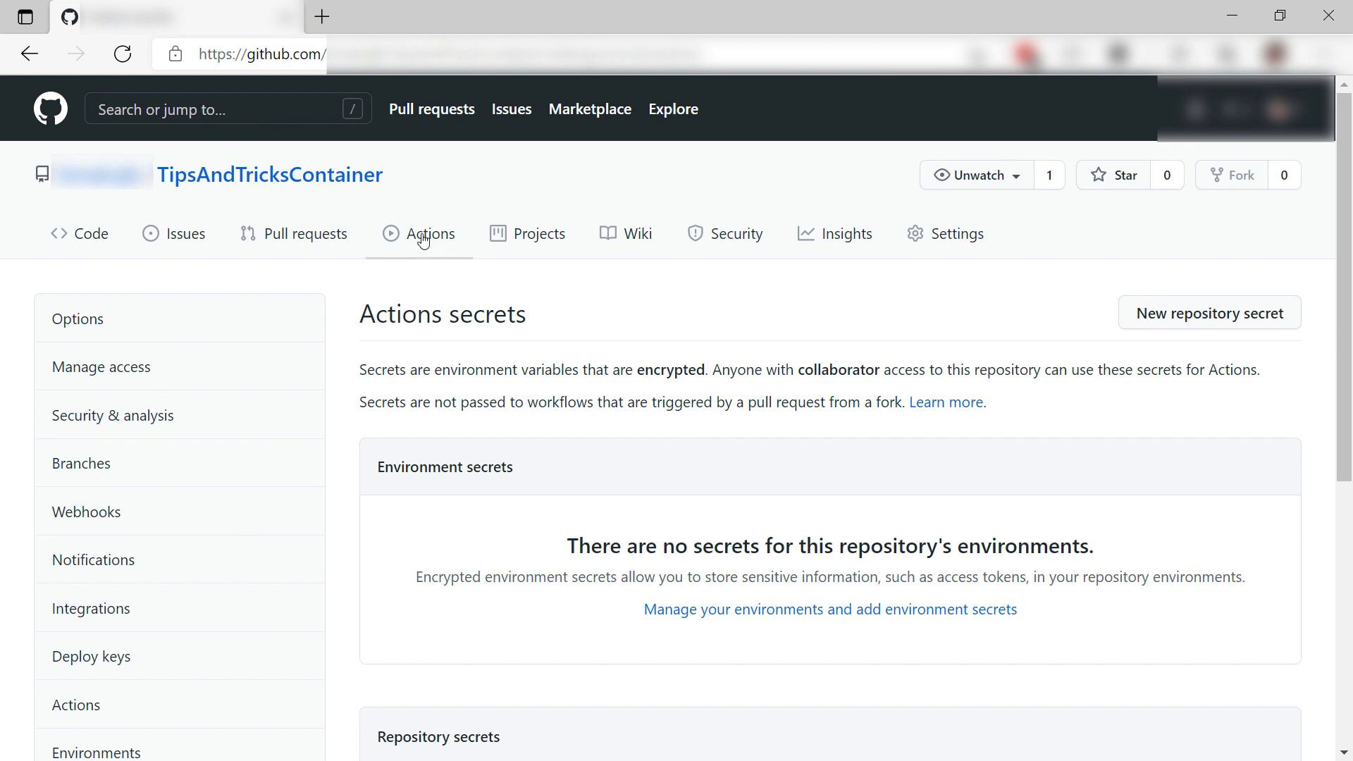
- Open the build-secure-and-push job log of the 'Update main.yml' workflow run
{"action": "left_click", "coordinate": [423, 239]}
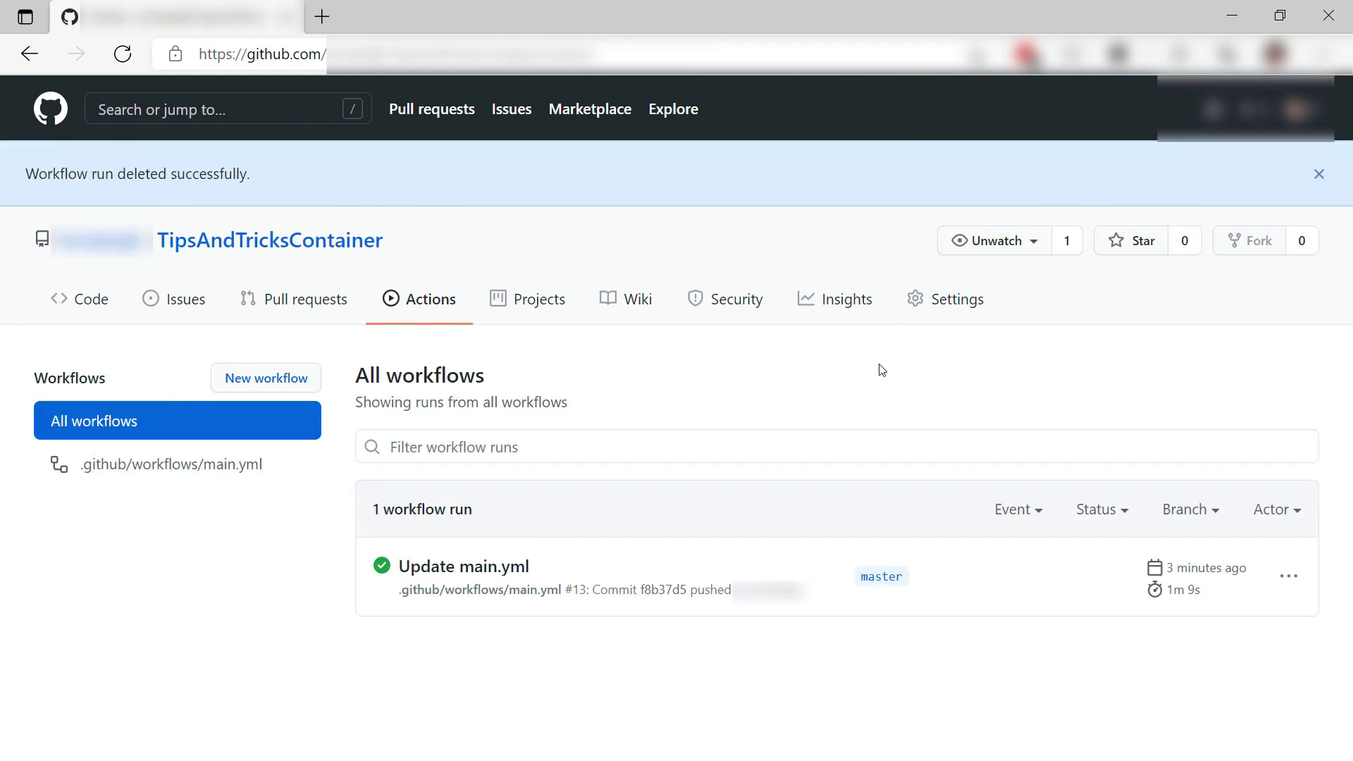
{"action": "left_click", "coordinate": [476, 569]}
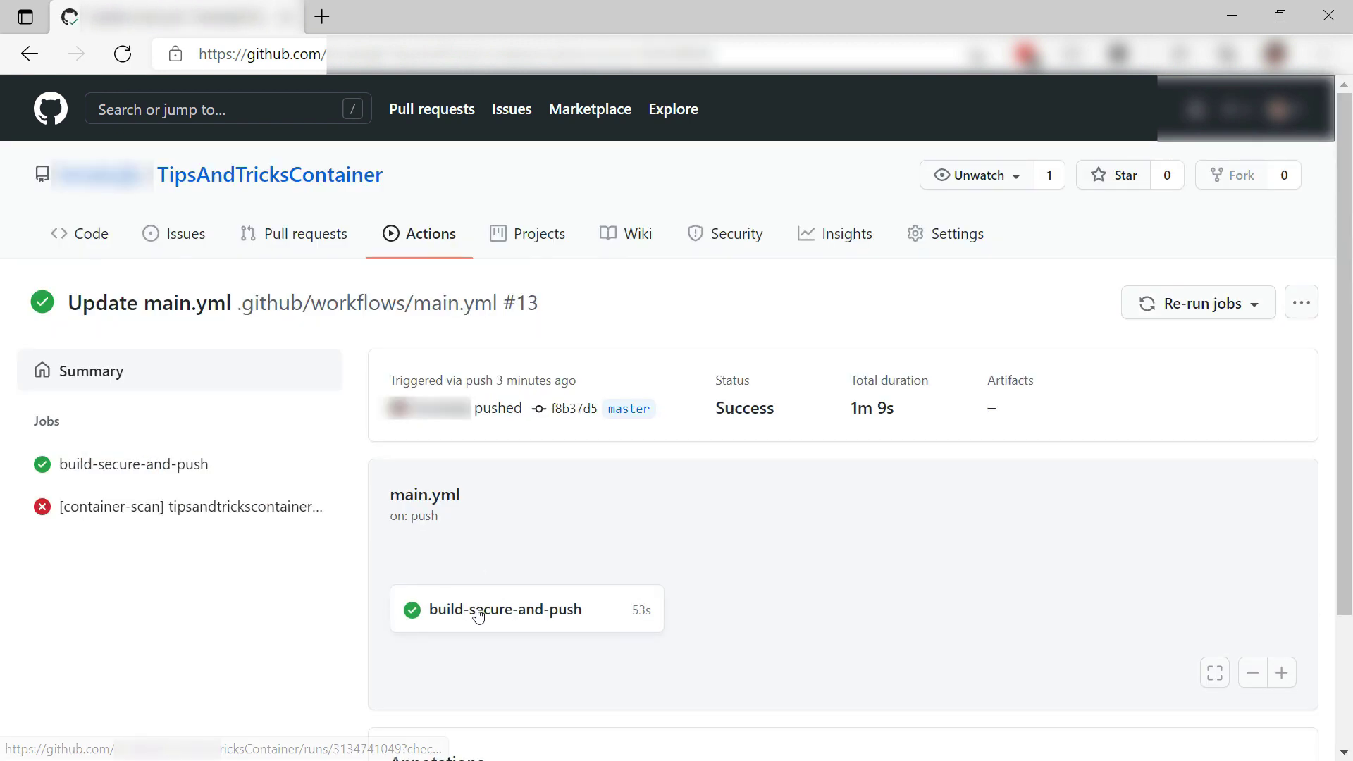
{"action": "left_click", "coordinate": [478, 616]}
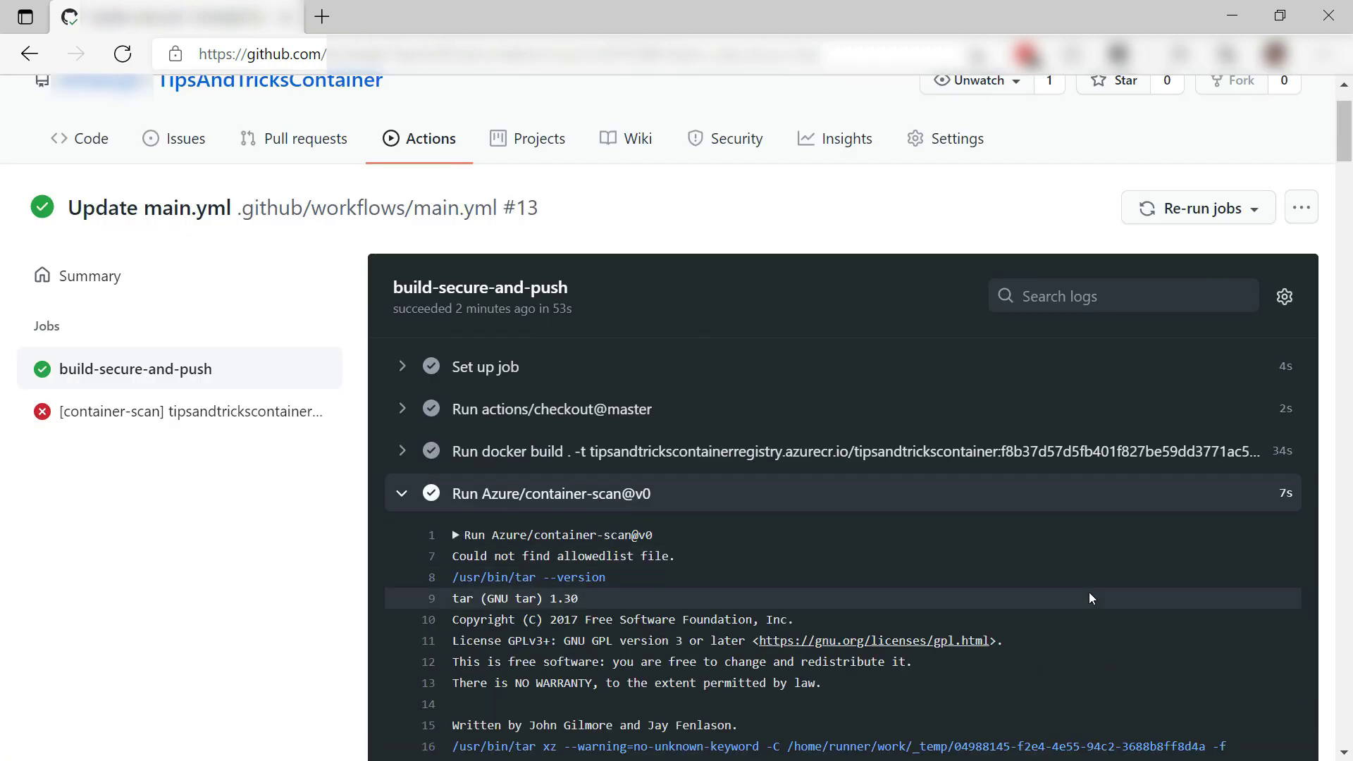
{"action": "scroll", "coordinate": [1090, 599], "scroll_direction": "down", "scroll_amount": 4}
{"action": "scroll", "coordinate": [1089, 596], "scroll_direction": "down", "scroll_amount": 1}
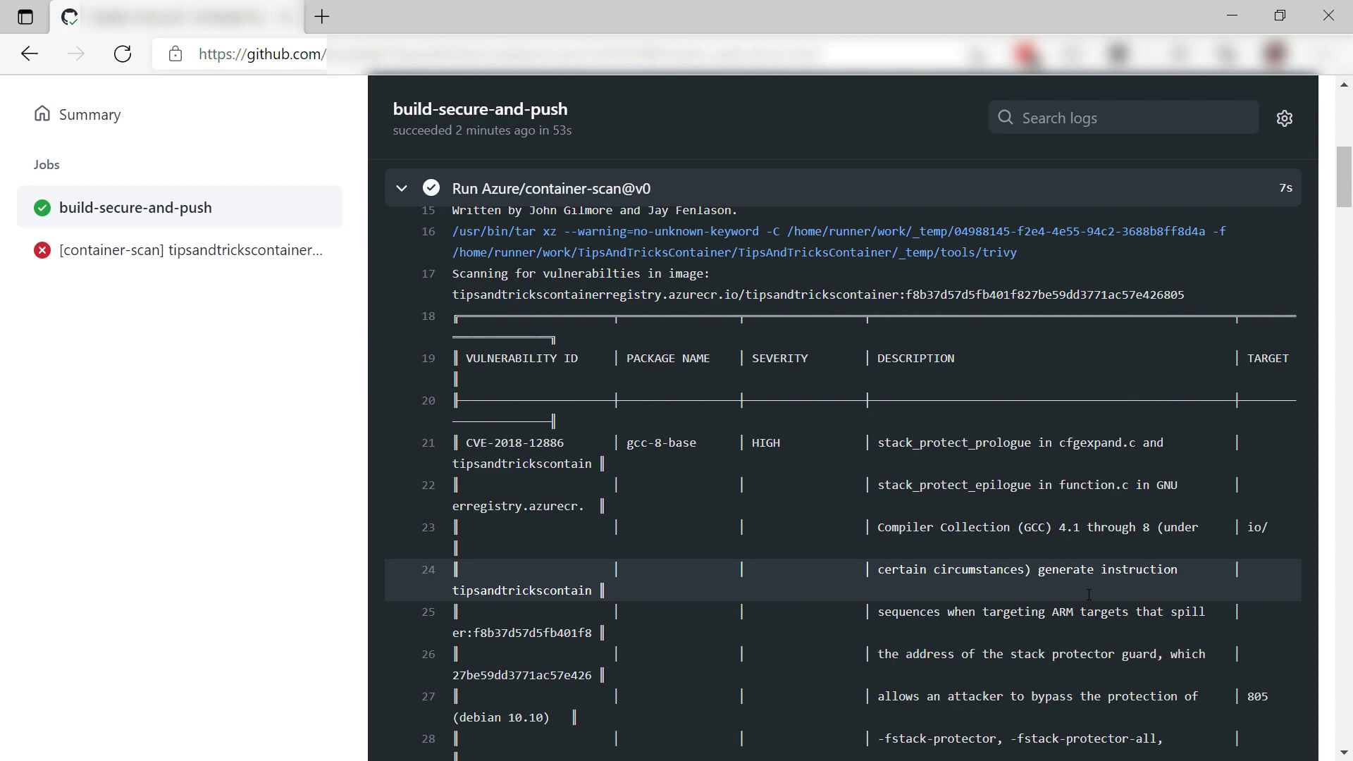
{"action": "scroll", "coordinate": [1088, 594], "scroll_direction": "down", "scroll_amount": 2}
{"action": "scroll", "coordinate": [1088, 595], "scroll_direction": "down", "scroll_amount": 3}
{"action": "scroll", "coordinate": [1088, 594], "scroll_direction": "down", "scroll_amount": 2}
{"action": "scroll", "coordinate": [1089, 594], "scroll_direction": "down", "scroll_amount": 4}
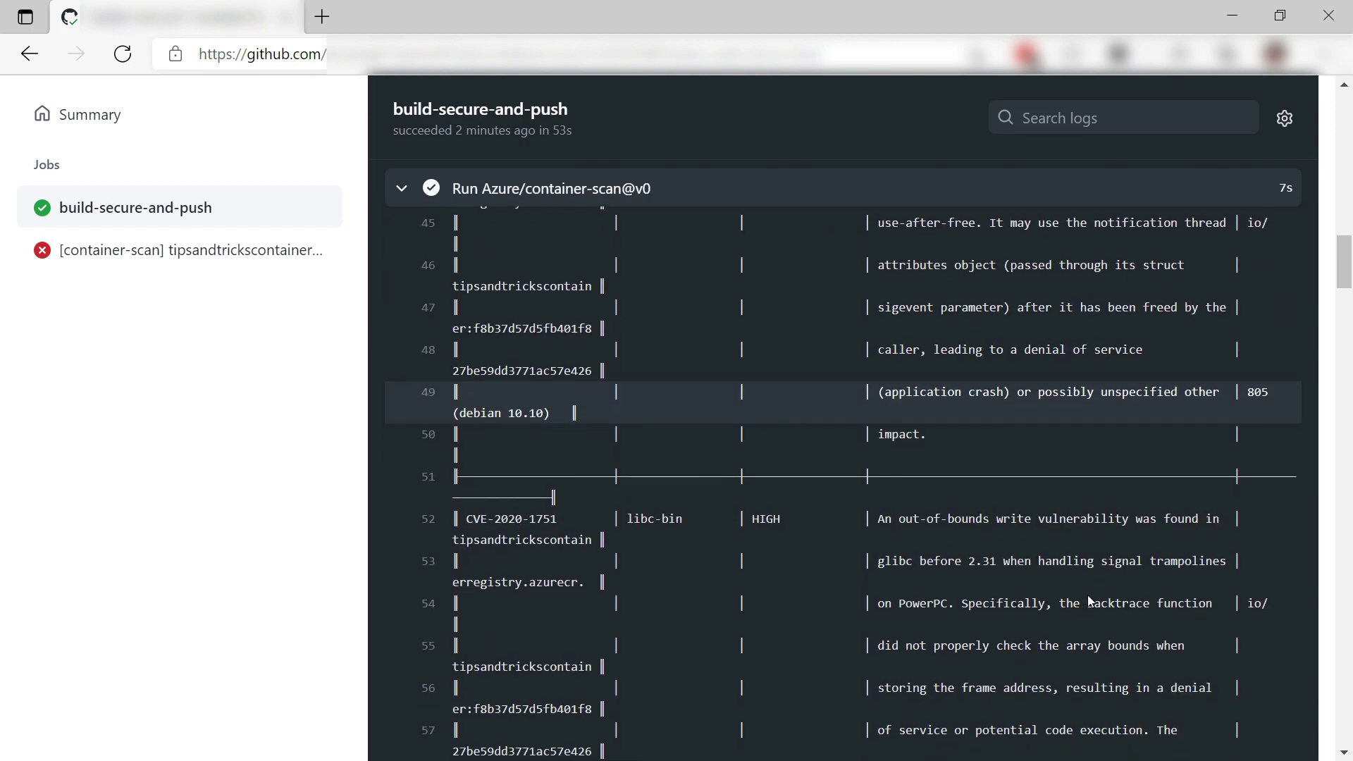
{"action": "scroll", "coordinate": [1088, 595], "scroll_direction": "down", "scroll_amount": 6}
{"action": "scroll", "coordinate": [1088, 595], "scroll_direction": "down", "scroll_amount": 6}
{"action": "scroll", "coordinate": [1065, 586], "scroll_direction": "down", "scroll_amount": 6}
{"action": "scroll", "coordinate": [1083, 609], "scroll_direction": "down", "scroll_amount": 6}
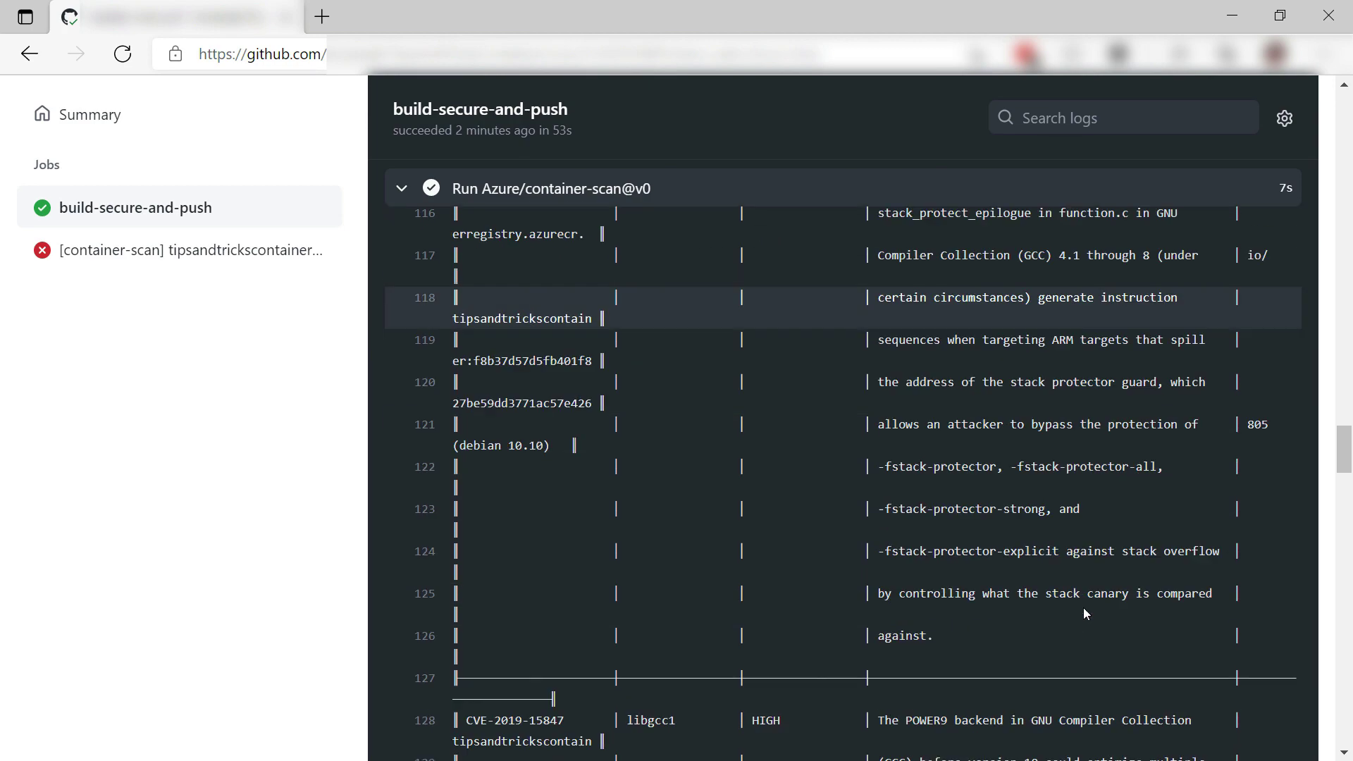
{"action": "scroll", "coordinate": [1084, 609], "scroll_direction": "down", "scroll_amount": 6}
{"action": "scroll", "coordinate": [1084, 613], "scroll_direction": "down", "scroll_amount": 6}
{"action": "scroll", "coordinate": [1085, 615], "scroll_direction": "down", "scroll_amount": 6}
{"action": "scroll", "coordinate": [1087, 619], "scroll_direction": "down", "scroll_amount": 6}
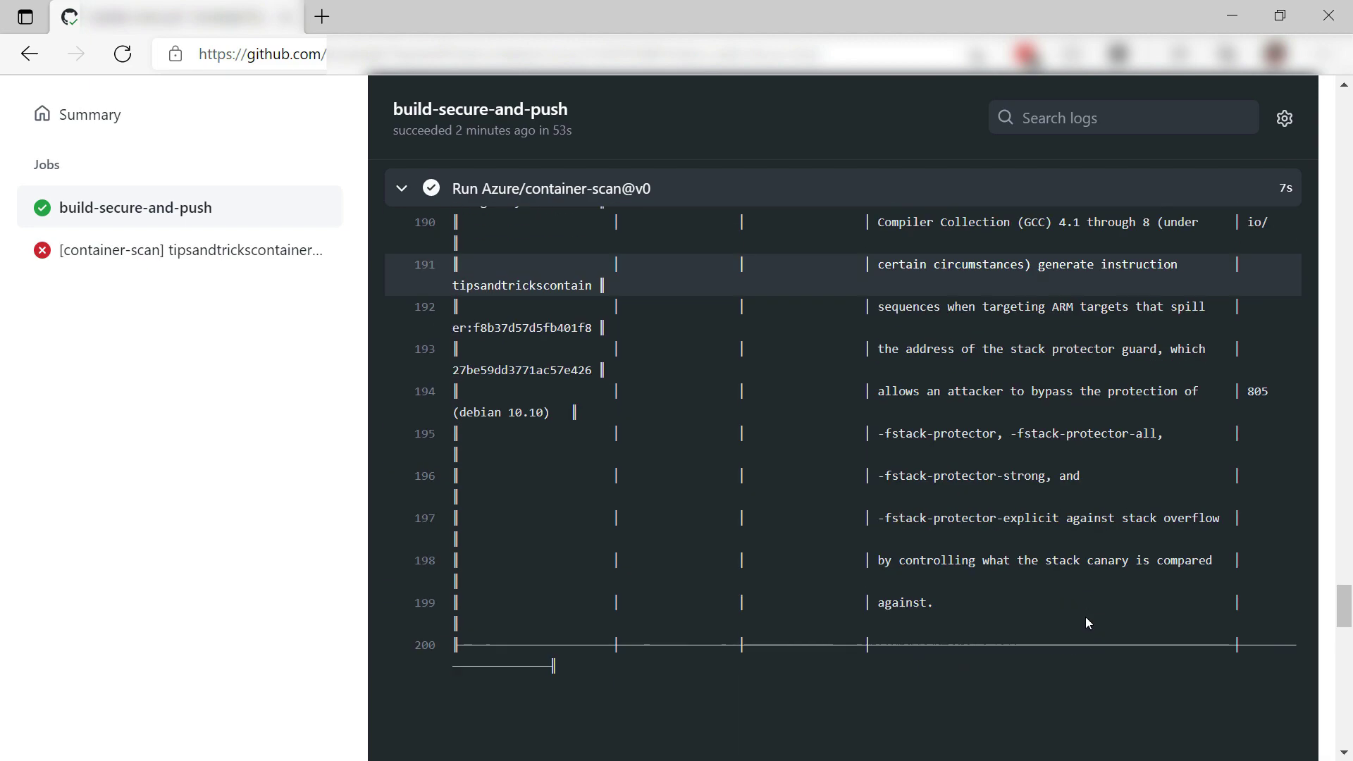
{"action": "scroll", "coordinate": [1086, 622], "scroll_direction": "down", "scroll_amount": 5}
{"action": "scroll", "coordinate": [1085, 622], "scroll_direction": "down", "scroll_amount": 5}
{"action": "scroll", "coordinate": [1086, 621], "scroll_direction": "down", "scroll_amount": 5}
{"action": "scroll", "coordinate": [1086, 621], "scroll_direction": "down", "scroll_amount": 5}
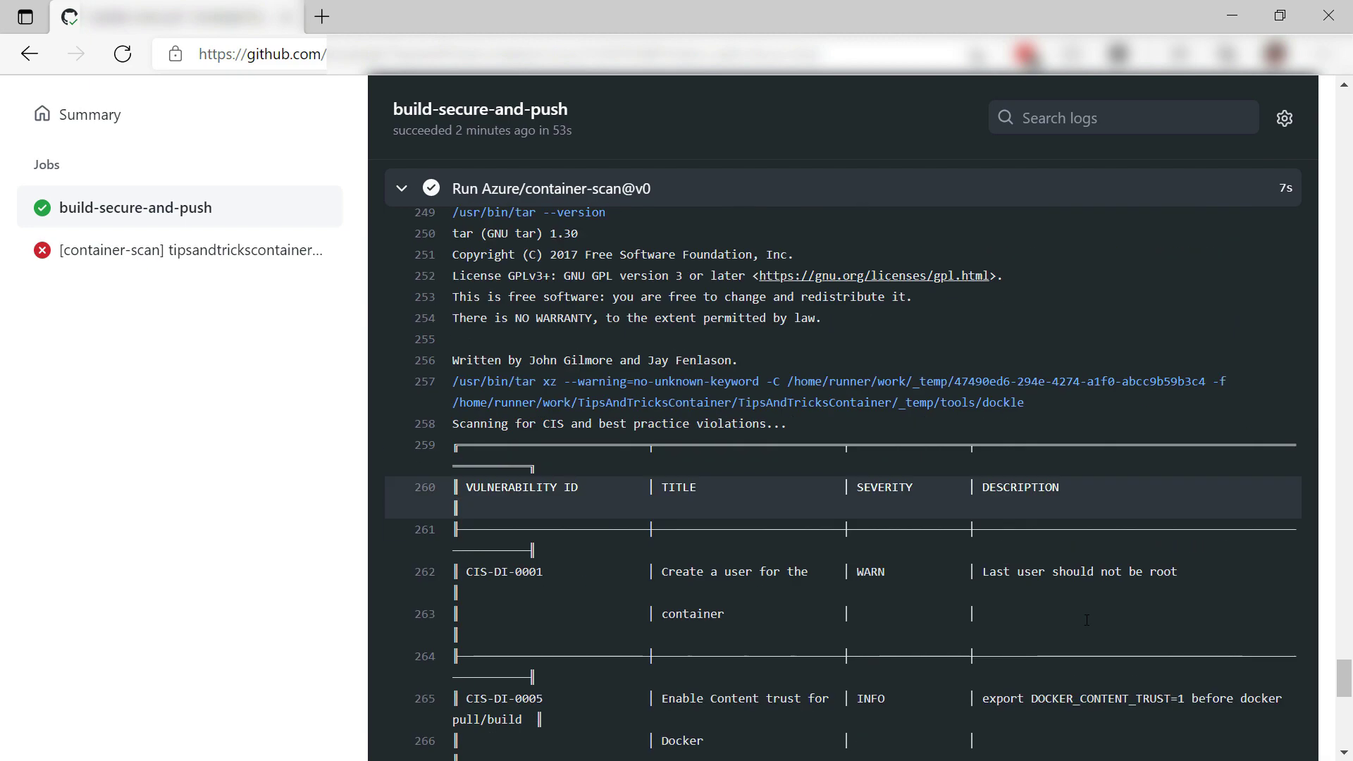
{"action": "scroll", "coordinate": [1086, 622], "scroll_direction": "down", "scroll_amount": 2}
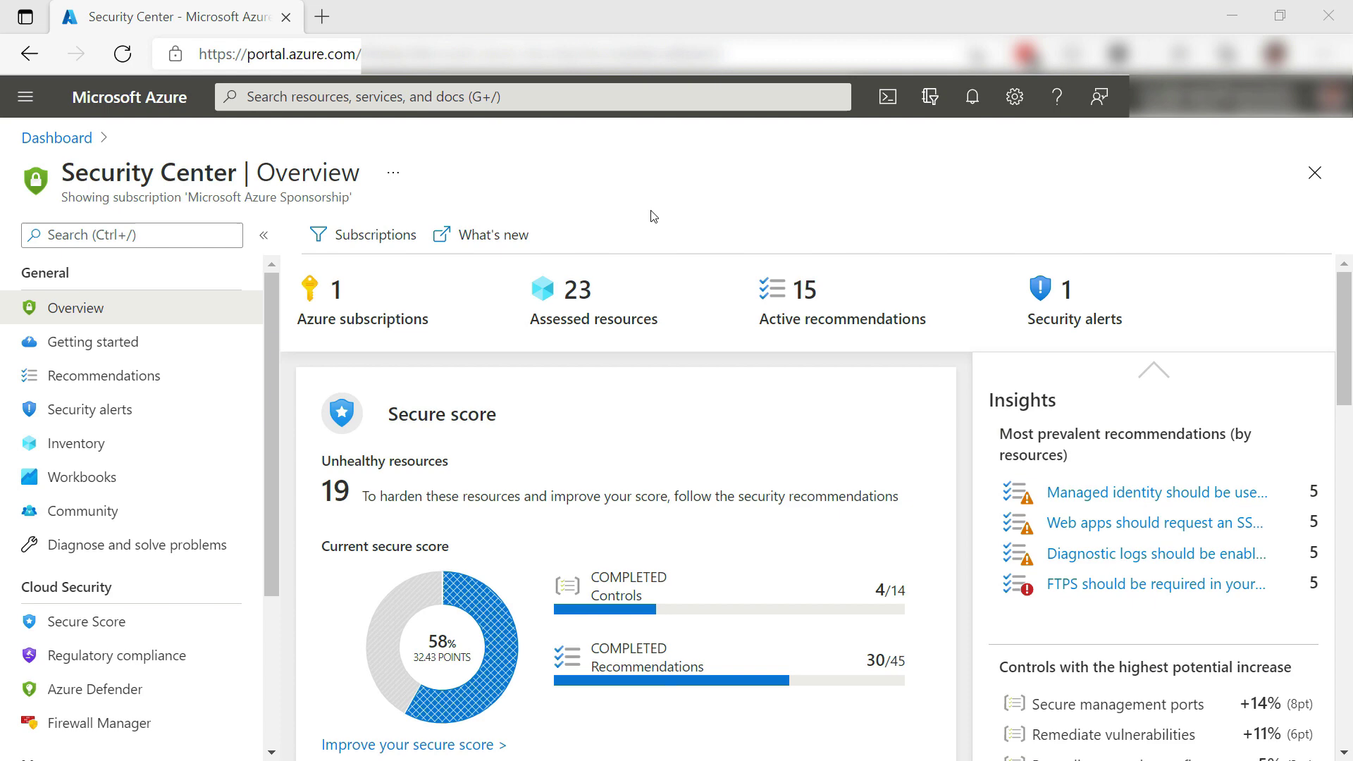
- Filter recommendations by 'container' and open the Azure Container Registry image vulnerabilities recommendation
{"action": "left_click", "coordinate": [798, 310]}
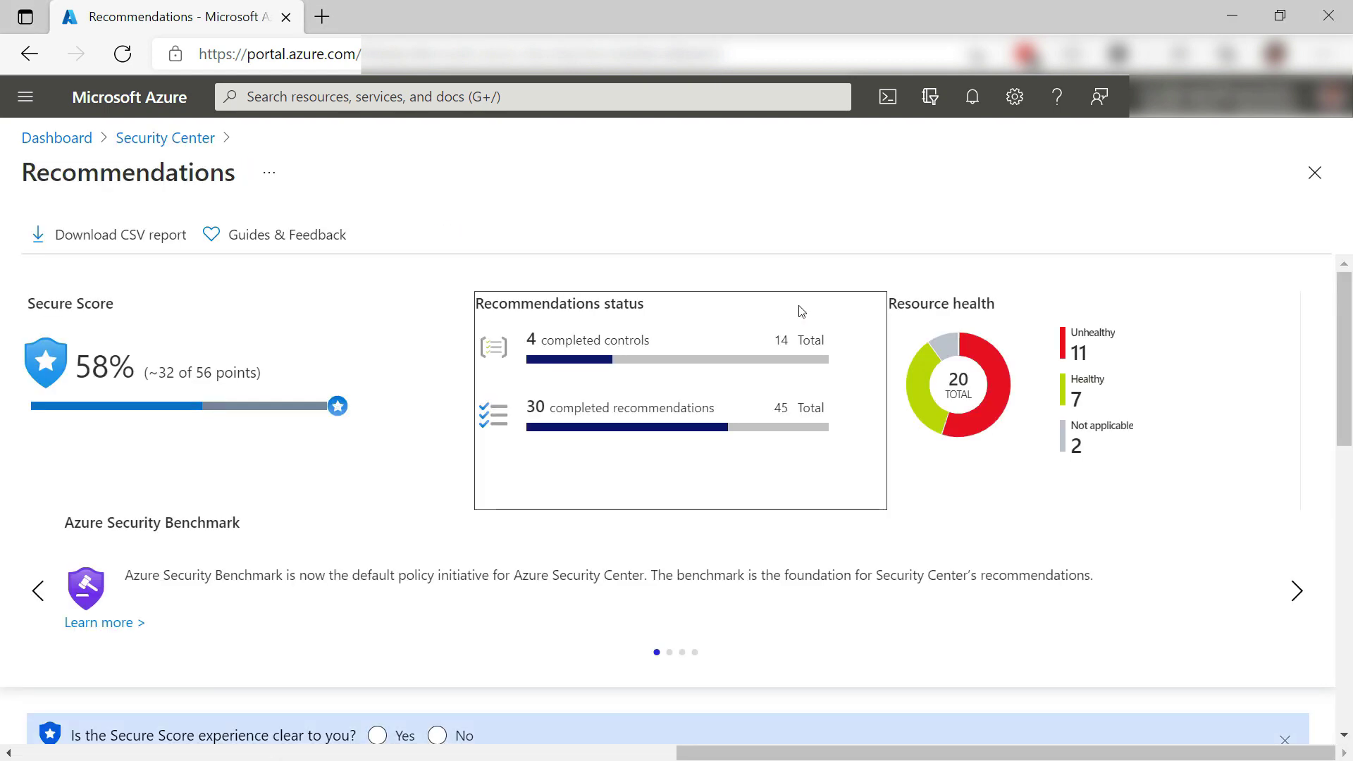
{"action": "scroll", "coordinate": [800, 311], "scroll_direction": "down", "scroll_amount": 3}
{"action": "left_click", "coordinate": [107, 522]}
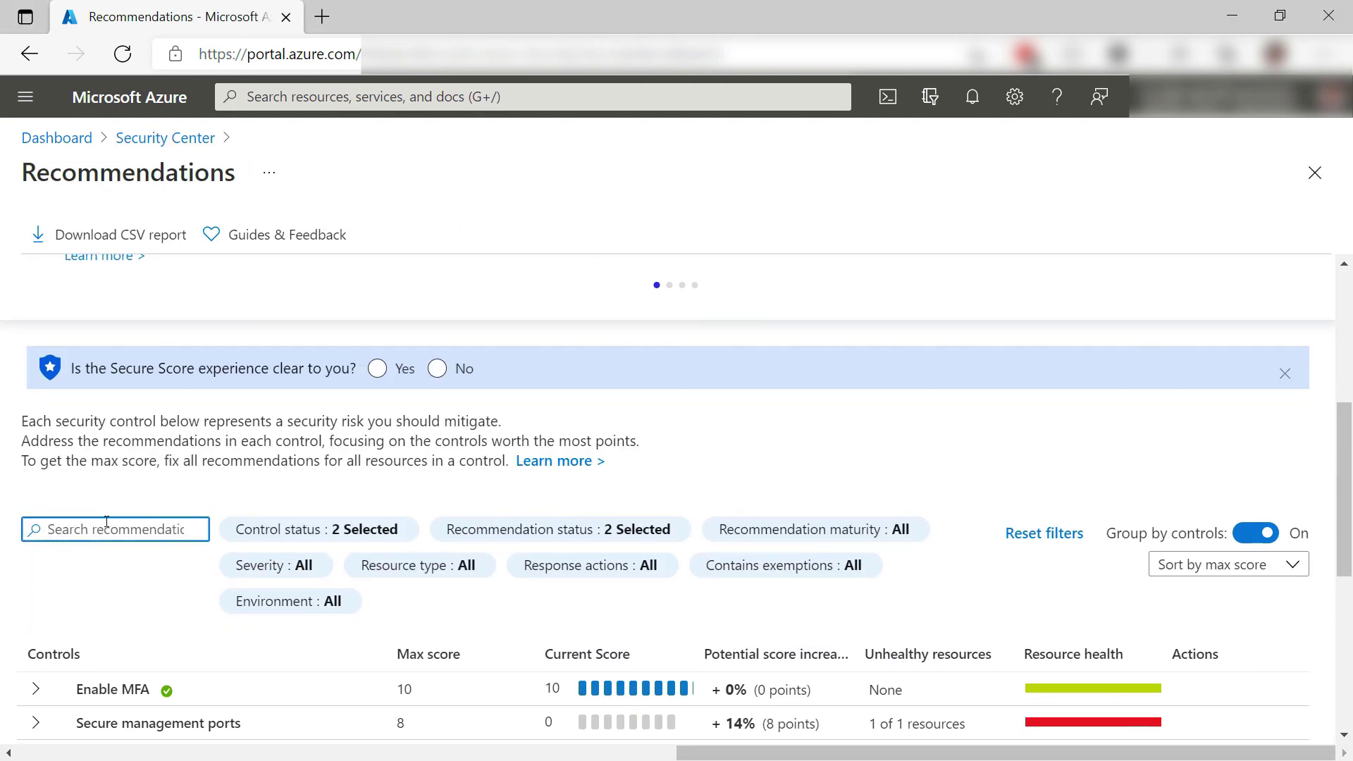
{"action": "type", "text": "container"}
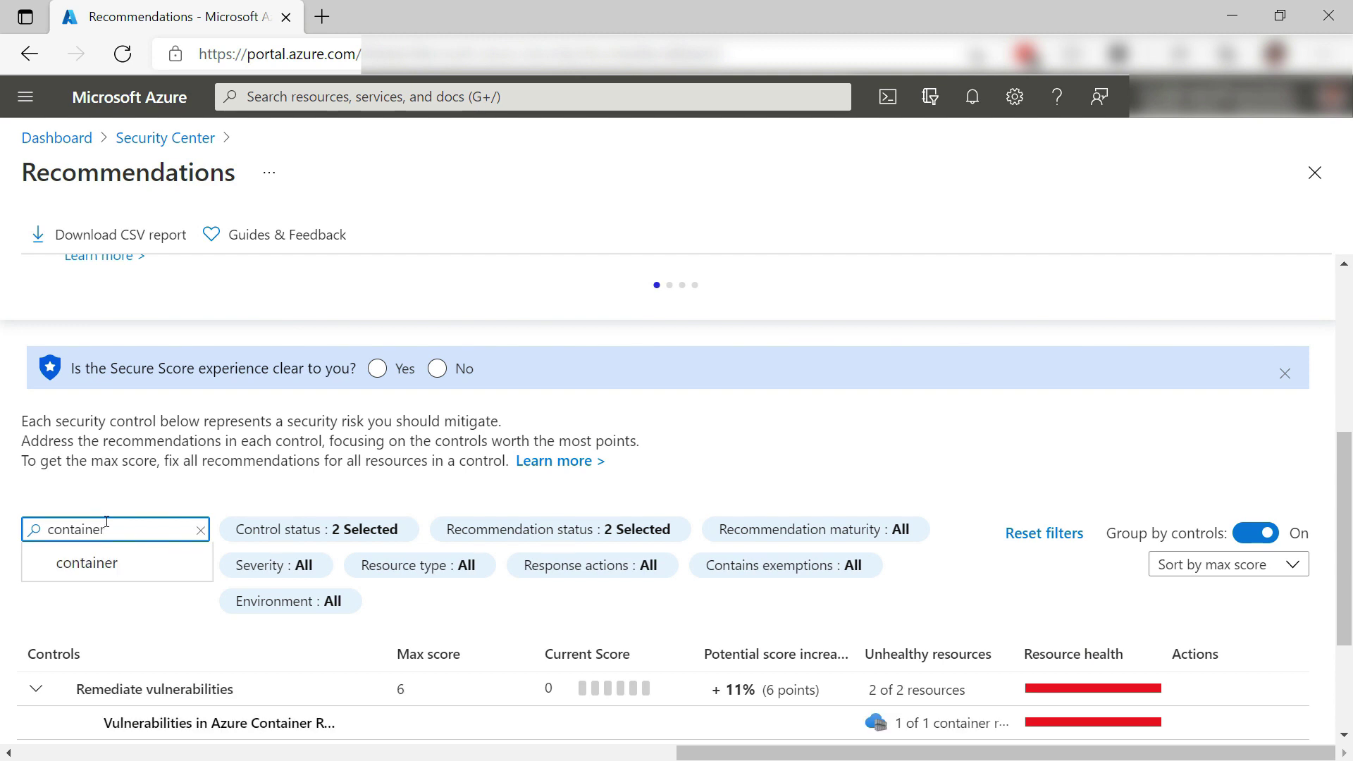
{"action": "scroll", "coordinate": [353, 635], "scroll_direction": "down", "scroll_amount": 3}
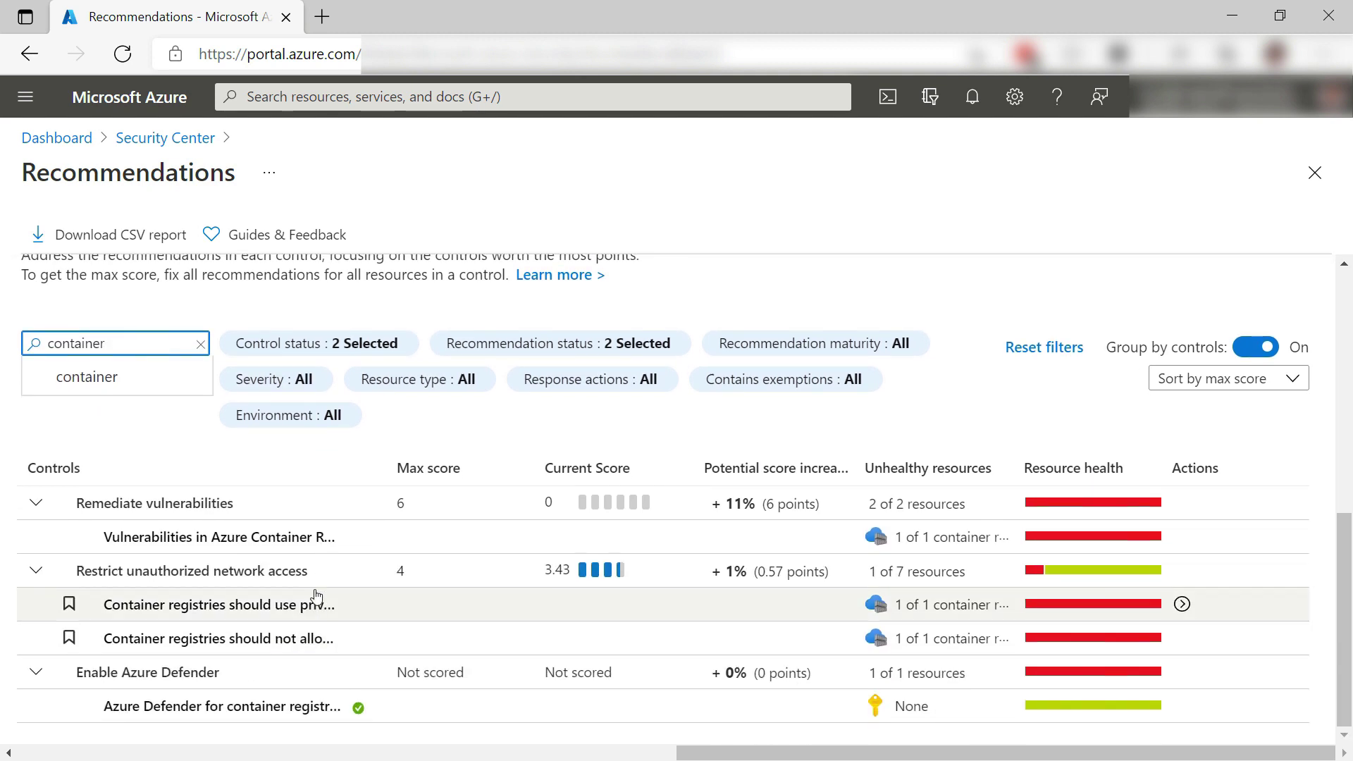
{"action": "left_click", "coordinate": [305, 549]}
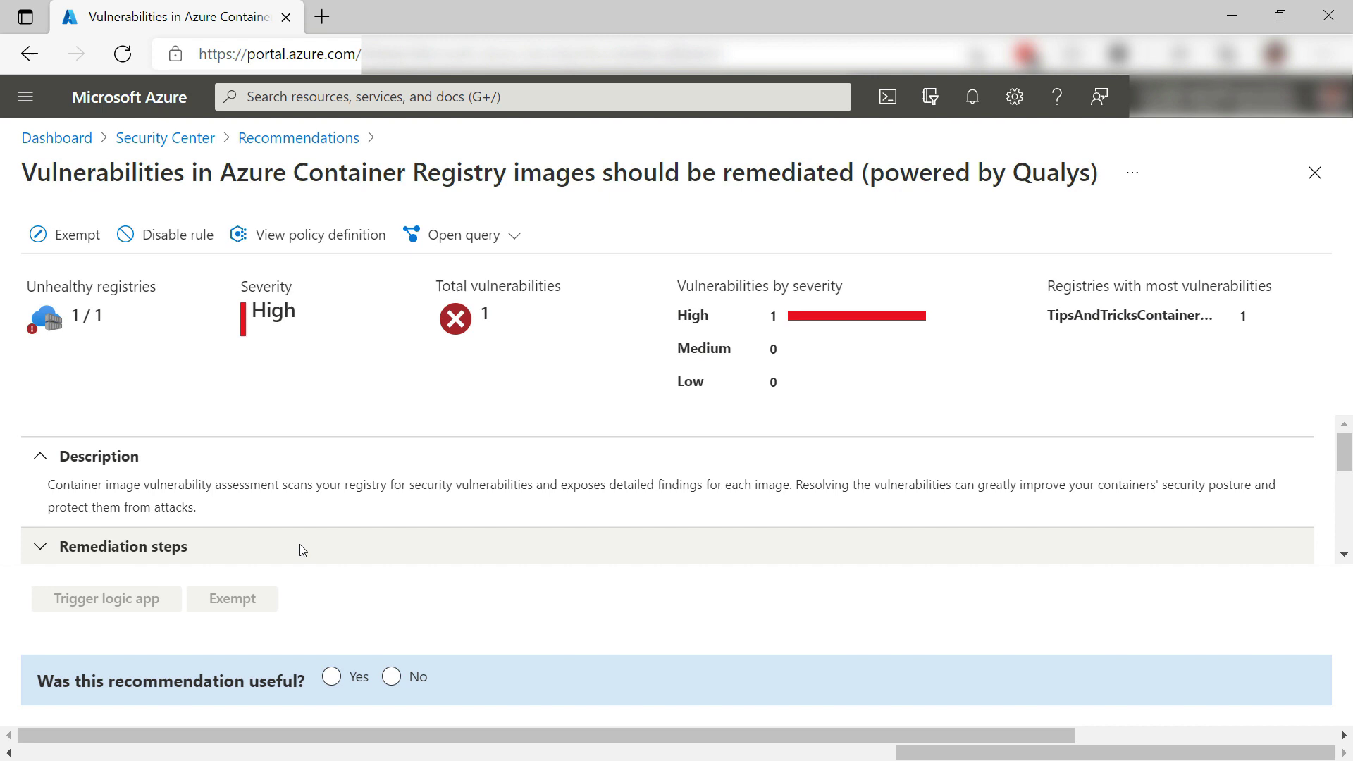
{"action": "scroll", "coordinate": [301, 548], "scroll_direction": "down", "scroll_amount": 1}
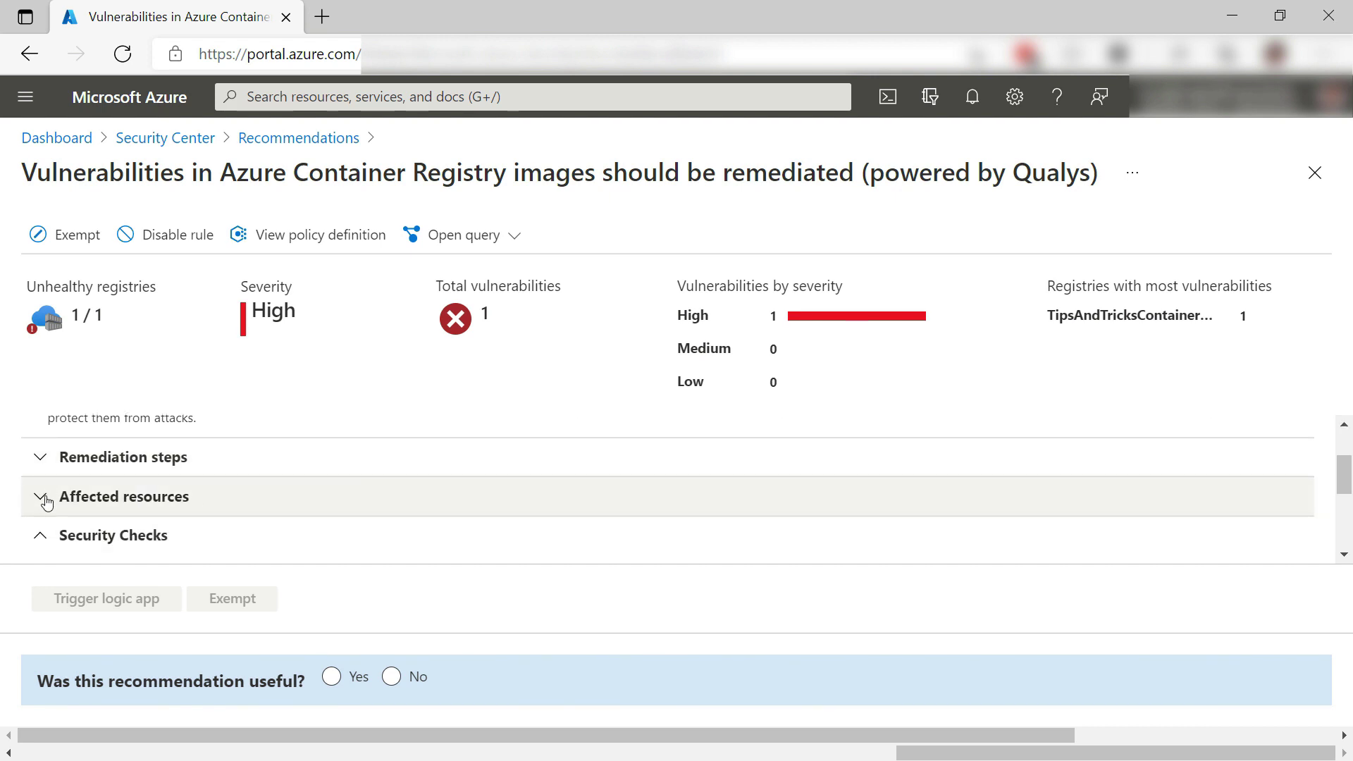
- Expand Affected resources to reveal TipsAndTricksContainerRegistry and security check 372268
{"action": "left_click", "coordinate": [48, 497]}
{"action": "scroll", "coordinate": [205, 511], "scroll_direction": "down", "scroll_amount": 1}
{"action": "scroll", "coordinate": [244, 512], "scroll_direction": "down", "scroll_amount": 1}
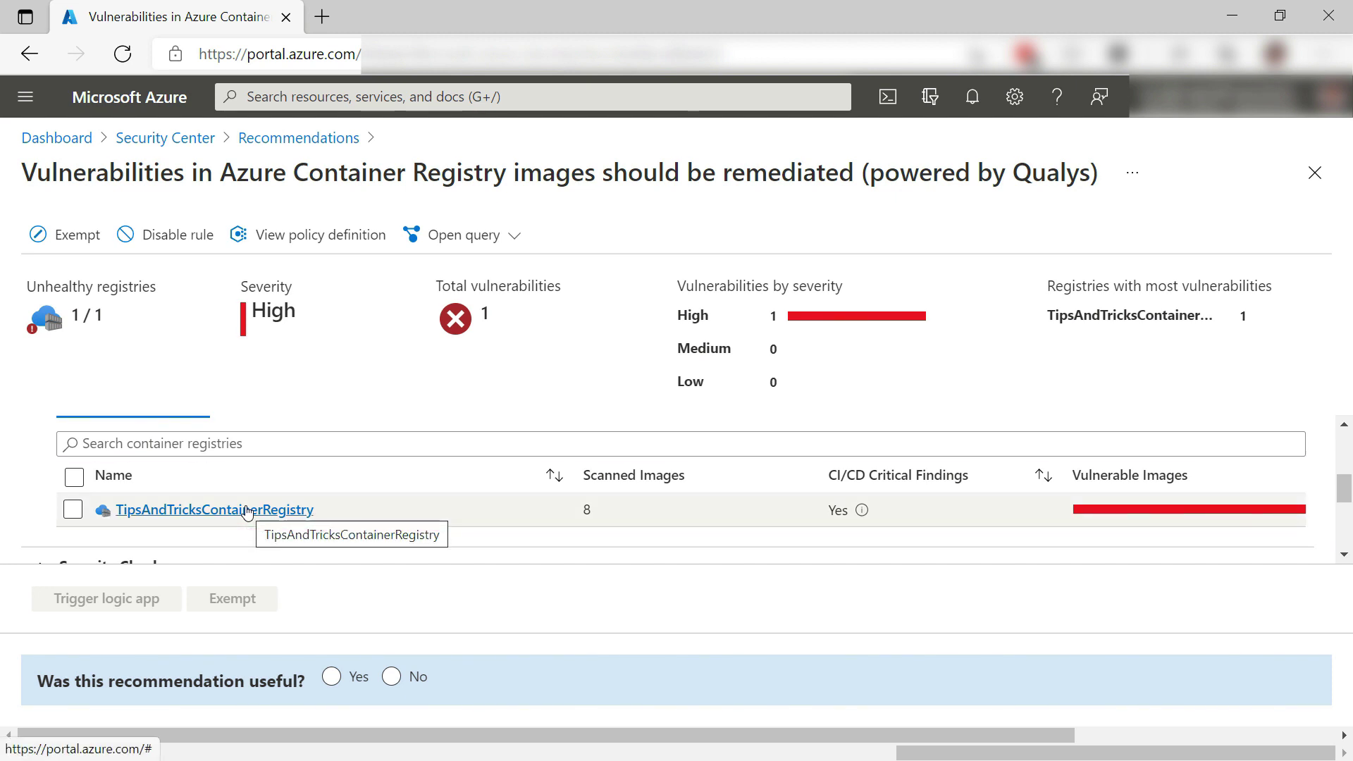
{"action": "scroll", "coordinate": [247, 514], "scroll_direction": "down", "scroll_amount": 1}
{"action": "scroll", "coordinate": [246, 513], "scroll_direction": "down", "scroll_amount": 2}
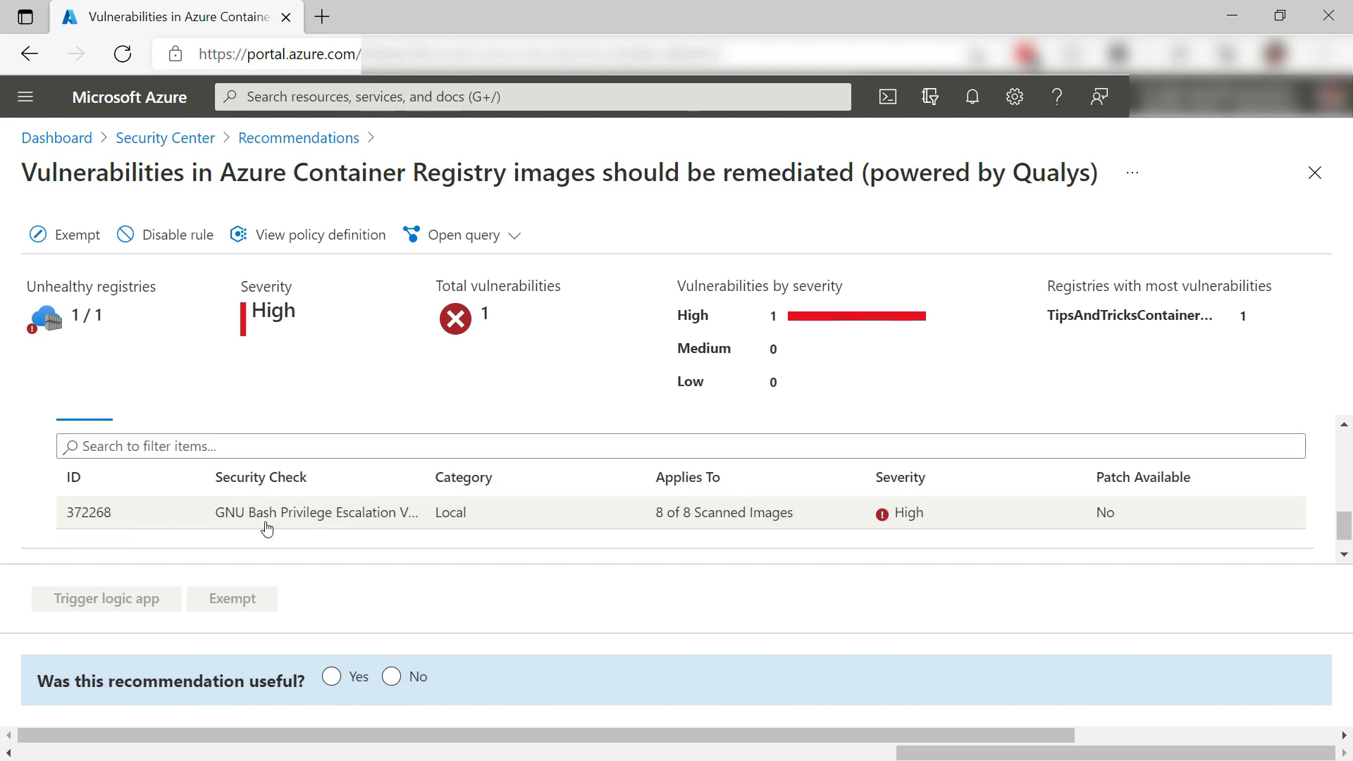
- Open the details of 372268, GNU Bash Privilege Escalation
{"action": "left_click", "coordinate": [268, 526]}
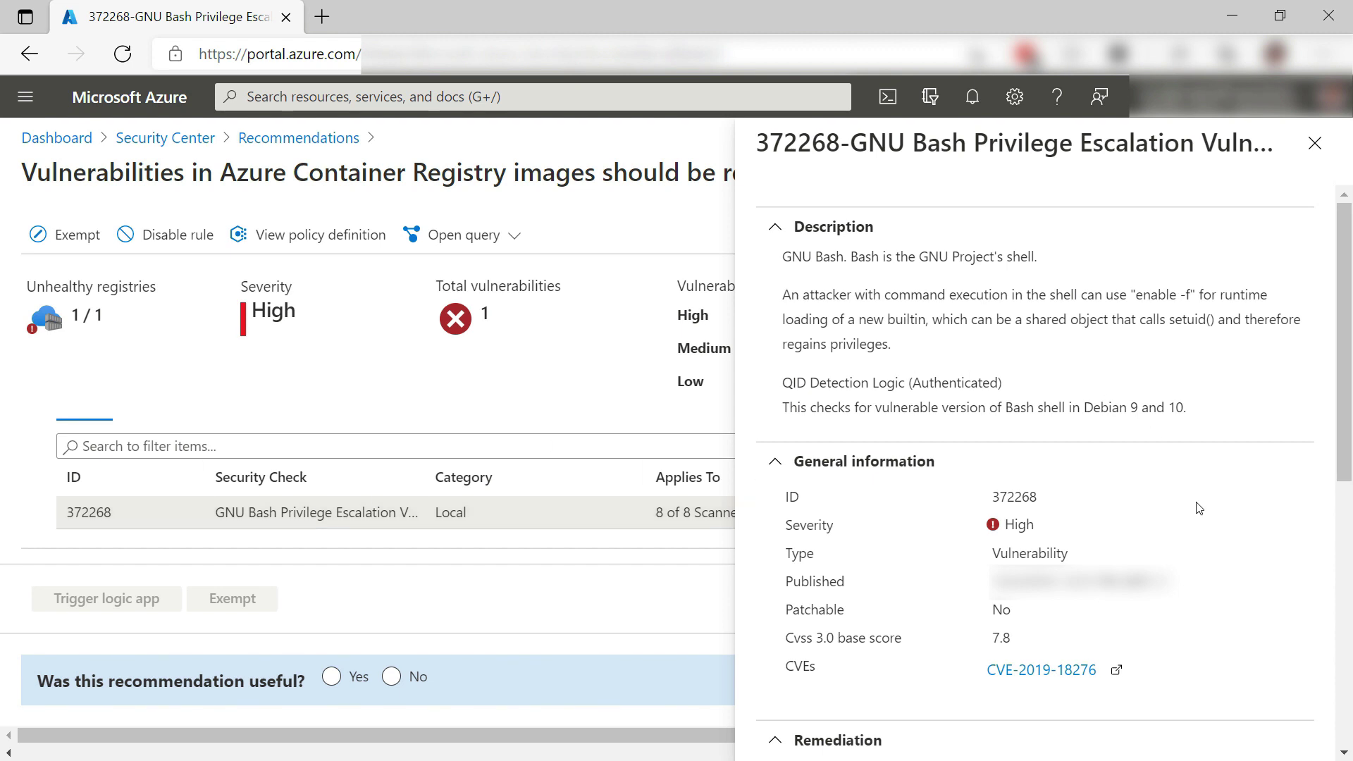
{"action": "scroll", "coordinate": [1218, 574], "scroll_direction": "down", "scroll_amount": 1}
{"action": "scroll", "coordinate": [1225, 581], "scroll_direction": "down", "scroll_amount": 4}
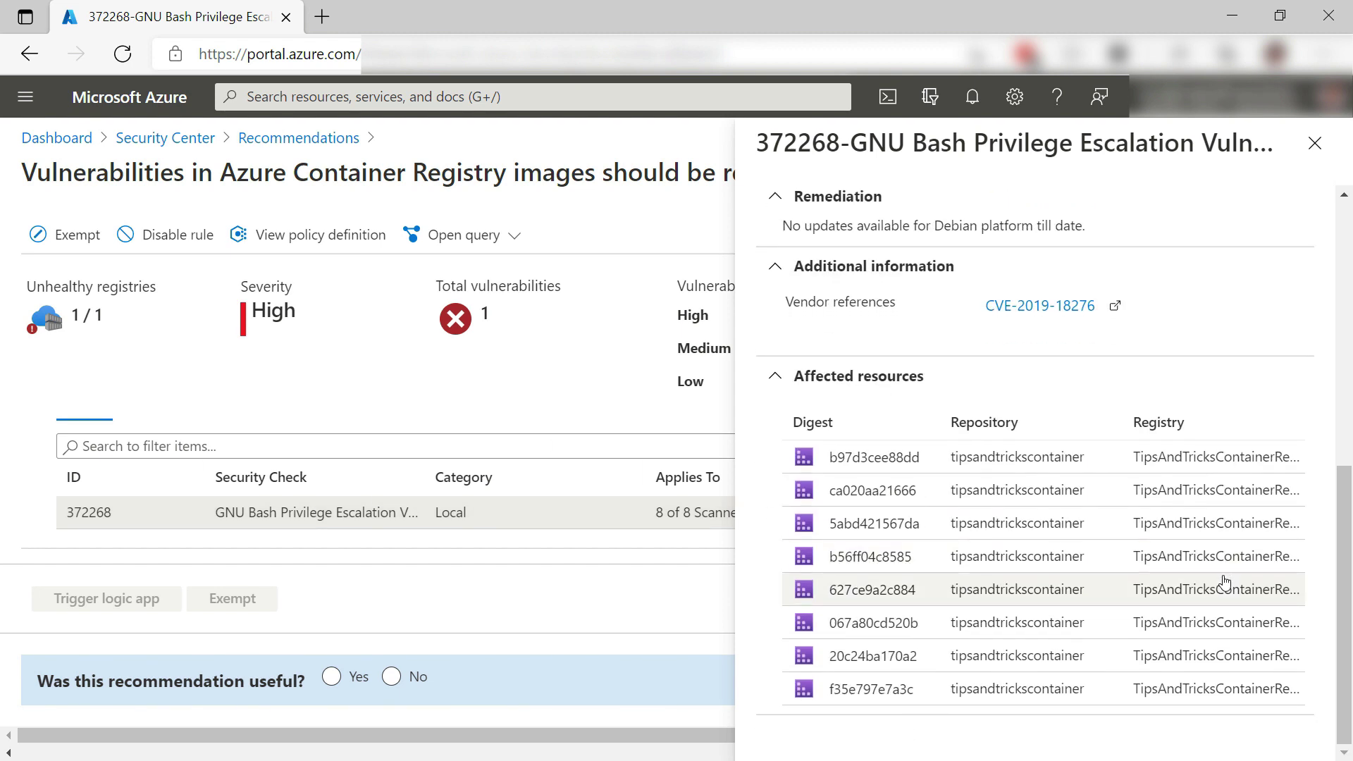